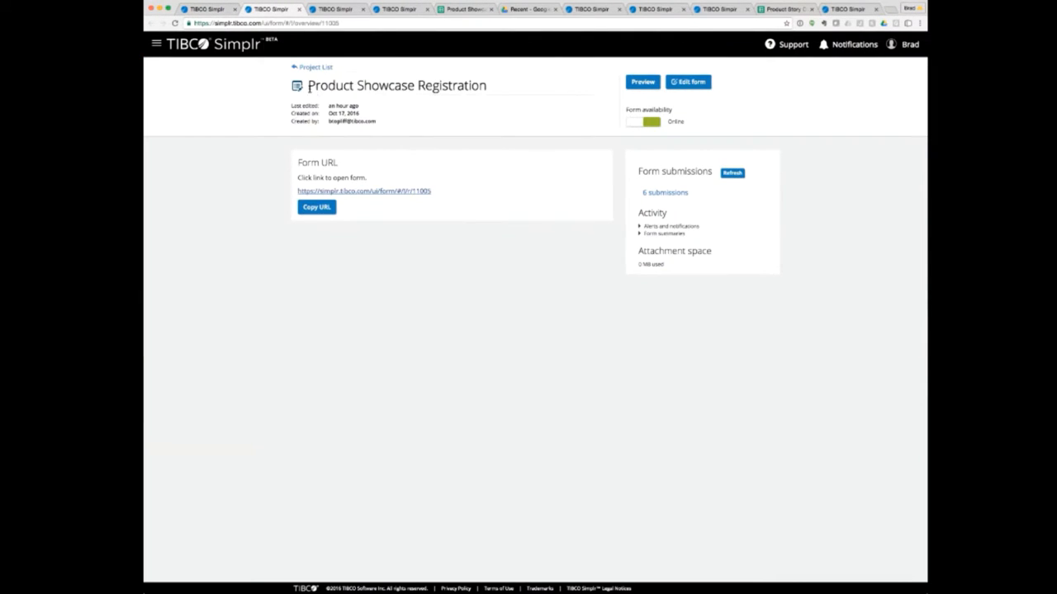
# Open the Product Showcase Registration form from its form URL, examine its fields, and close the form.
pyautogui.moveTo(308, 86); pyautogui.dragTo(506, 85)
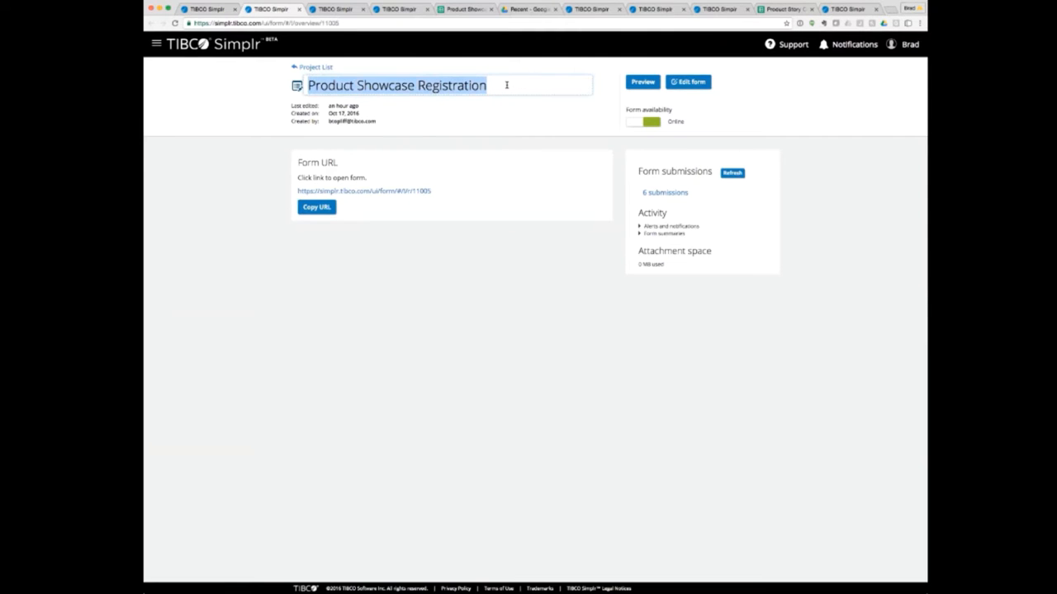
pyautogui.click(504, 85)
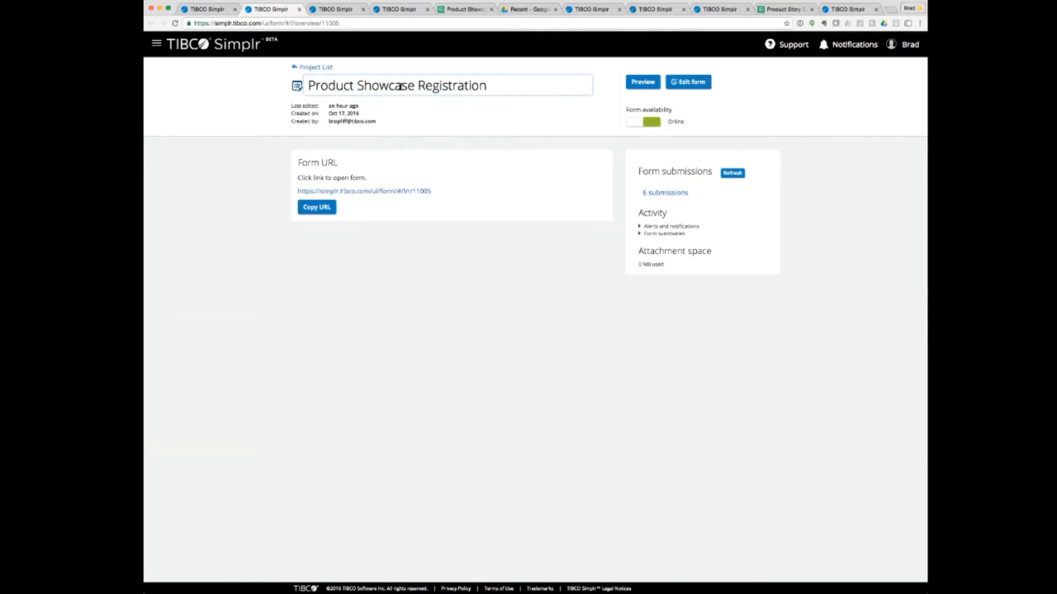
pyautogui.click(362, 192)
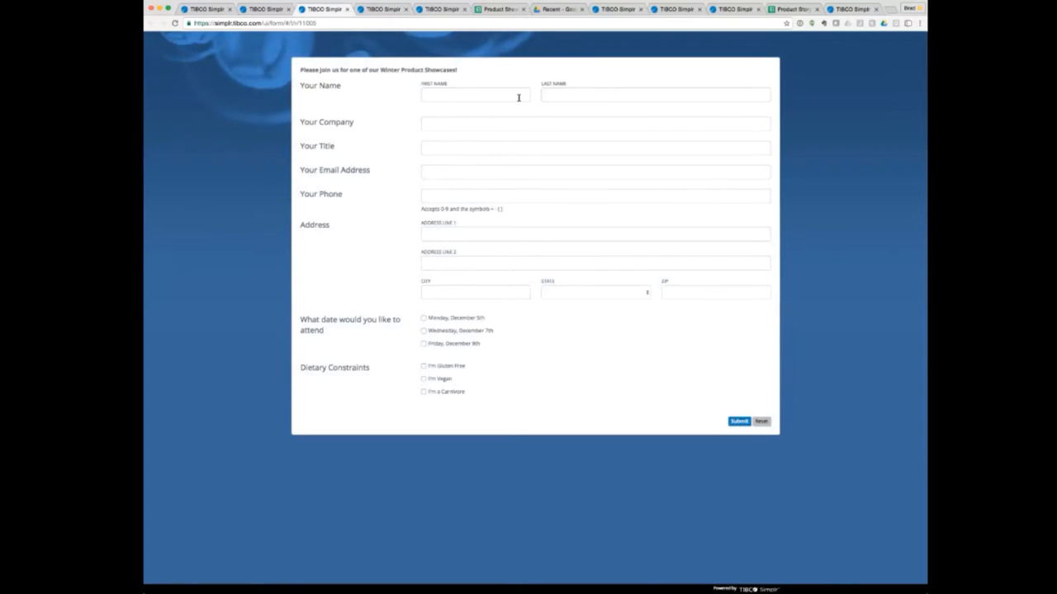
pyautogui.click(468, 127)
pyautogui.click(453, 146)
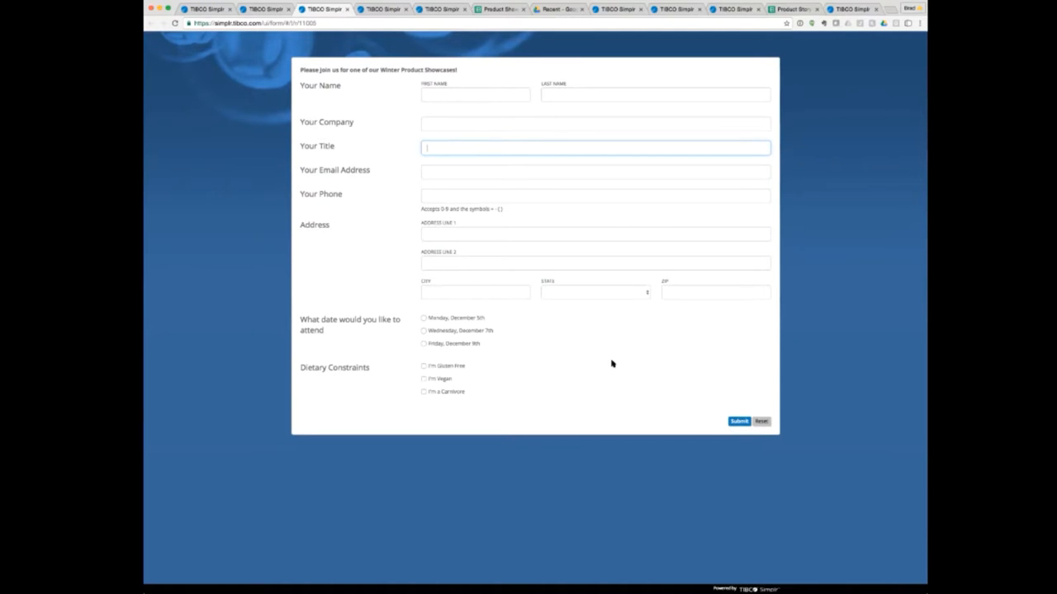
pyautogui.click(347, 9)
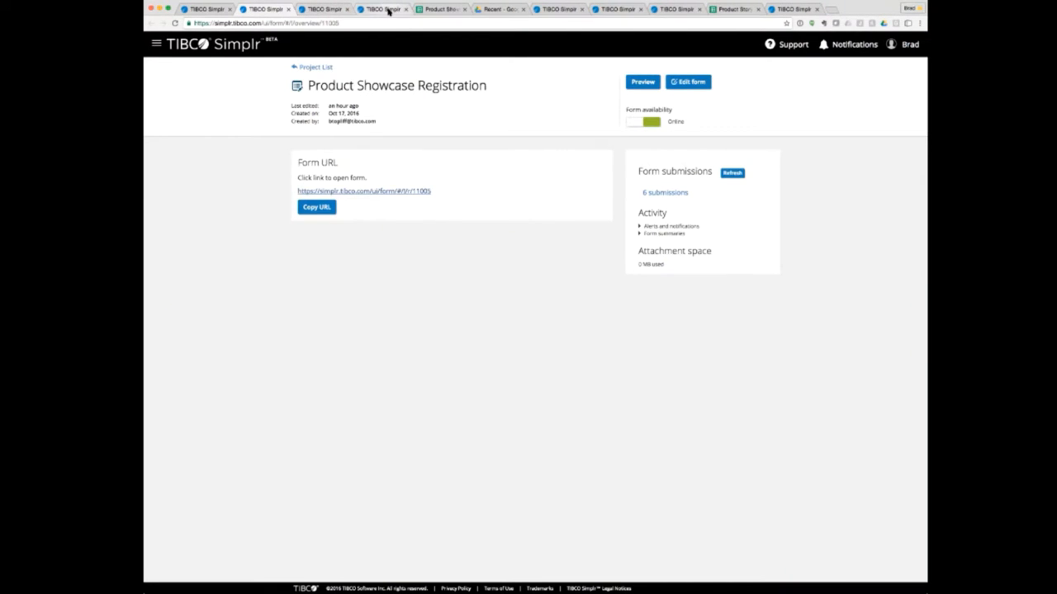
# Review the Update Roadshow Spreadsheet flow's trigger, actions and field mappings, and the column headers of the Product Showcase Roadshow sheet.
pyautogui.click(387, 9)
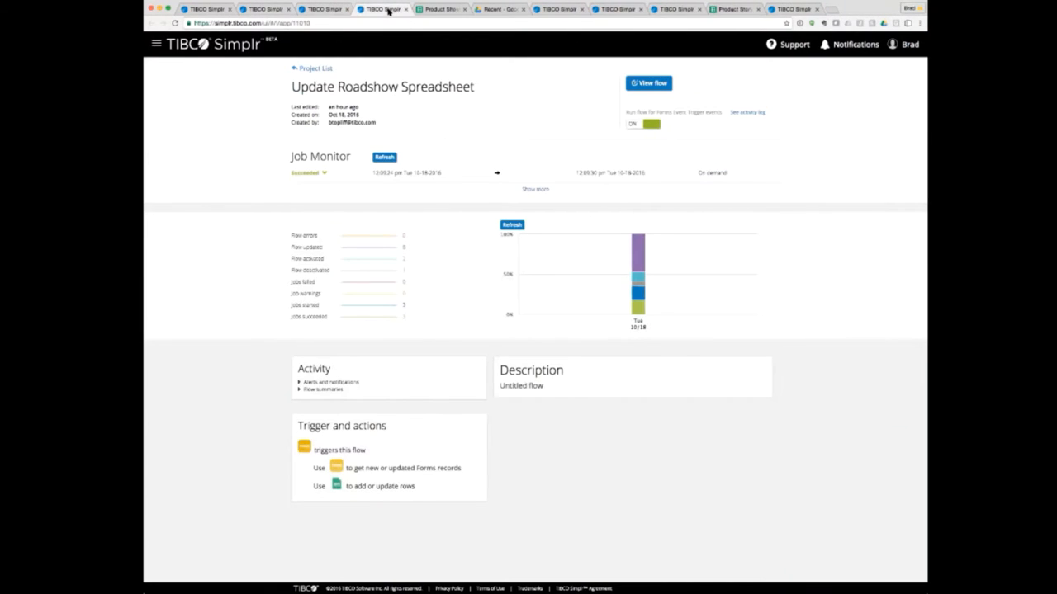
pyautogui.click(653, 82)
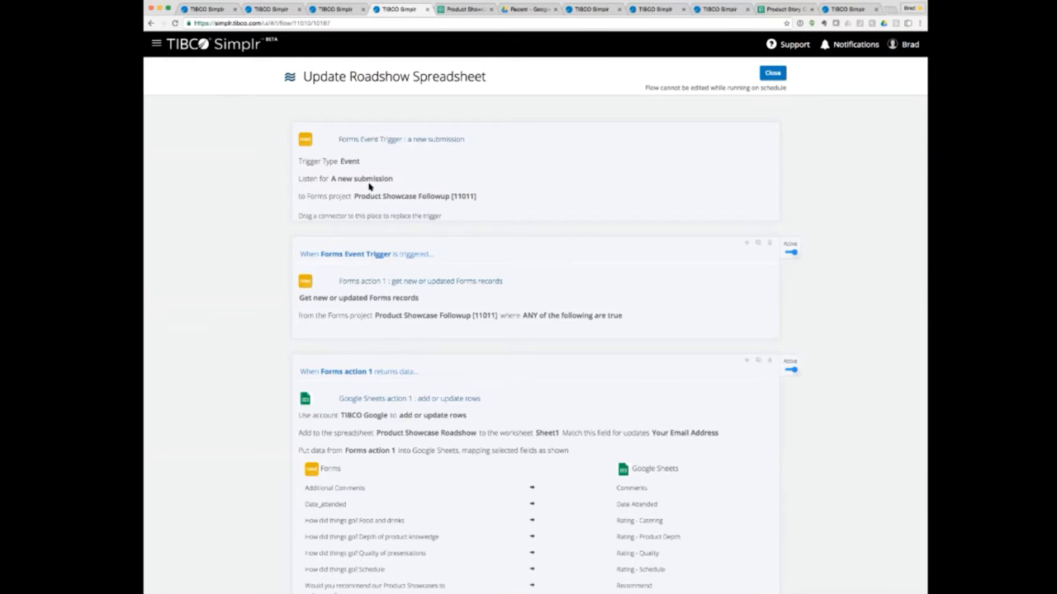
pyautogui.scroll(-3, 408, 350)
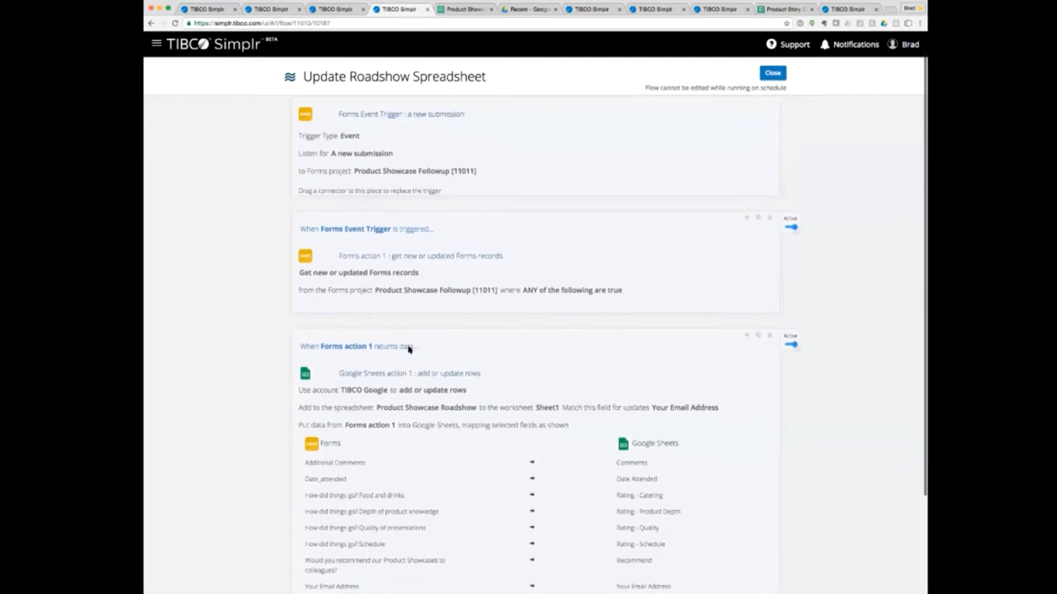
pyautogui.scroll(-3, 408, 349)
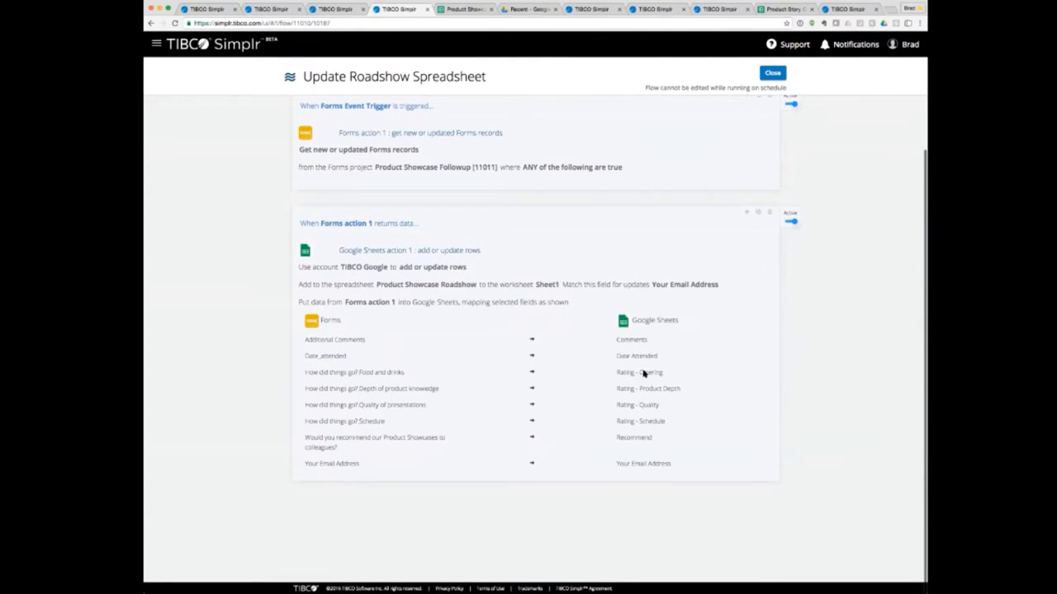
pyautogui.click(460, 10)
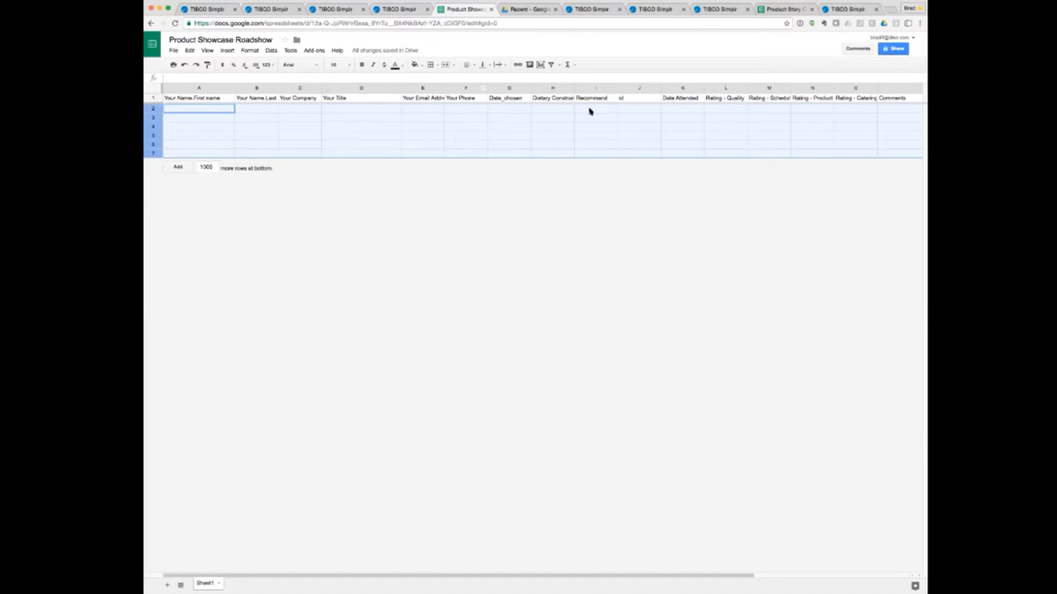
# Return to the filled-in Product Showcase registration form, check the email address entry, and submit the form.
pyautogui.click(371, 10)
pyautogui.click(334, 10)
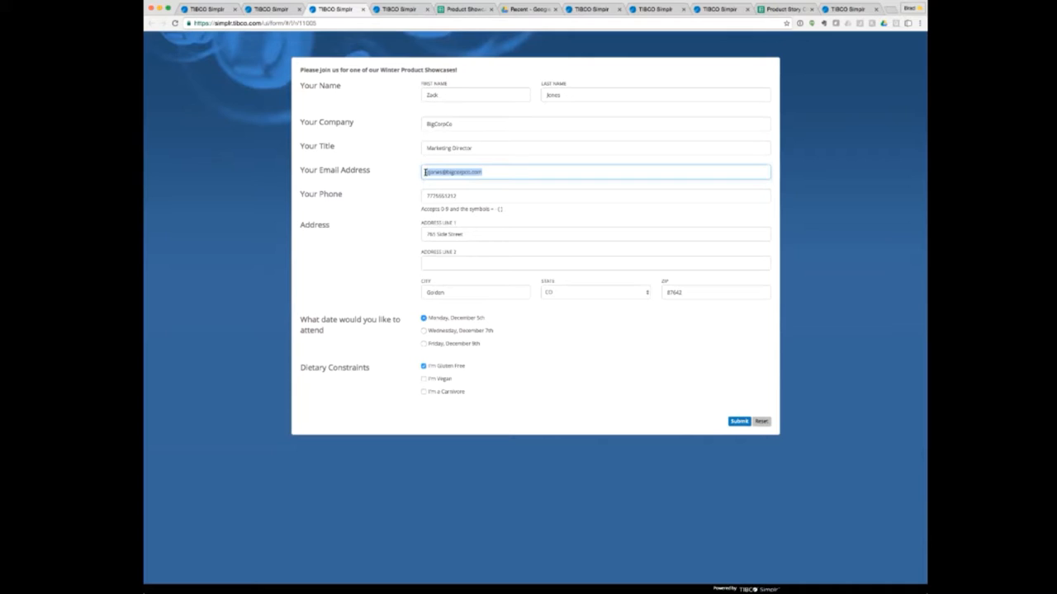
pyautogui.click(499, 172)
pyautogui.click(740, 422)
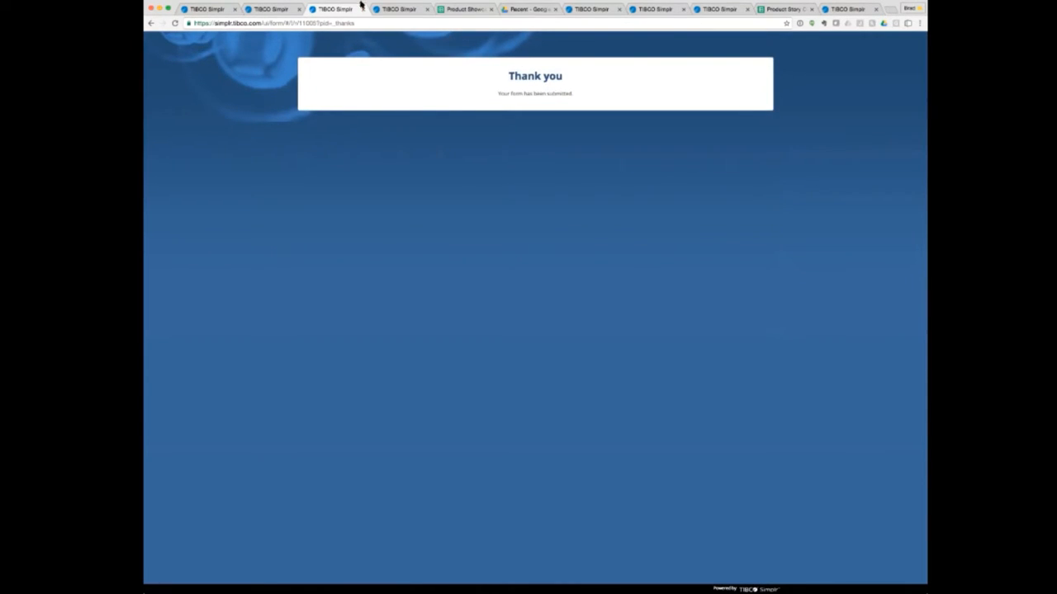
# Switch to the Product Showcase Roadshow spreadsheet in Google Sheets and widen the Date_chosen column.
pyautogui.click(455, 10)
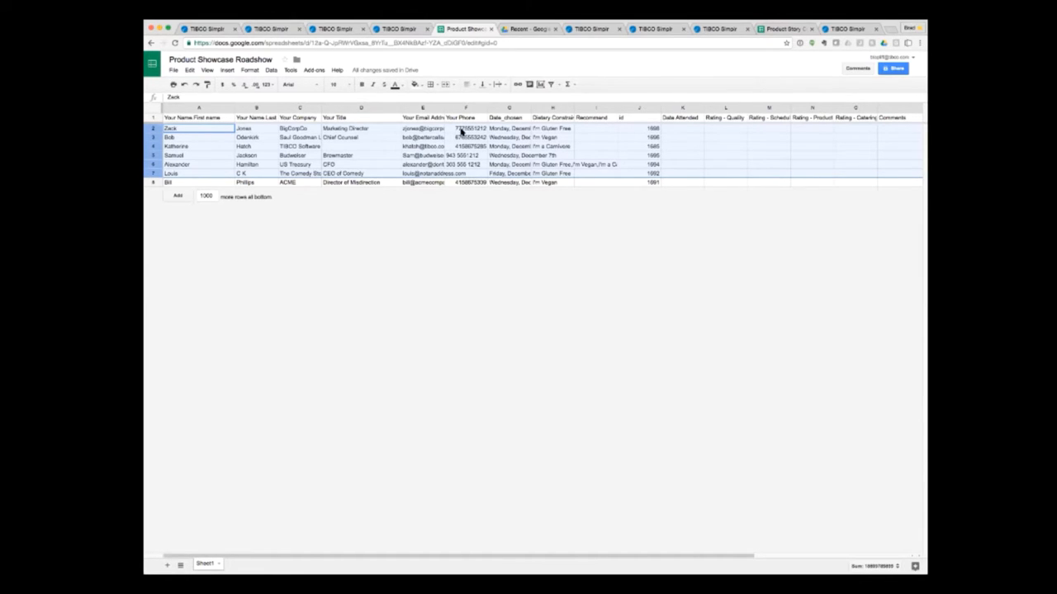
pyautogui.moveTo(530, 108); pyautogui.dragTo(552, 108)
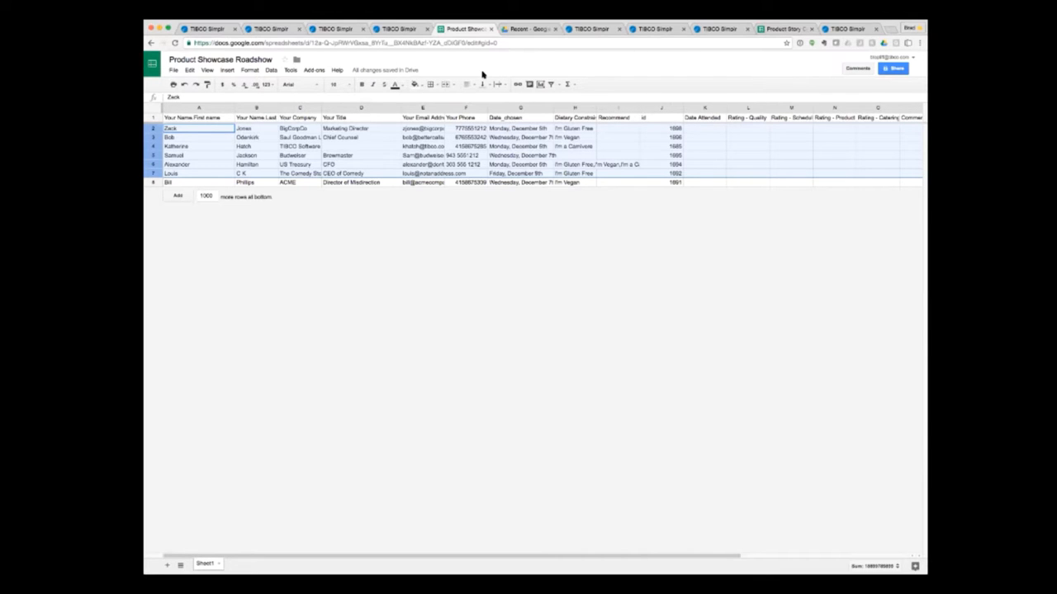
# Close the submitted form's thank-you page and the flow view, and turn off the Update Roadshow Spreadsheet flow.
pyautogui.click(399, 29)
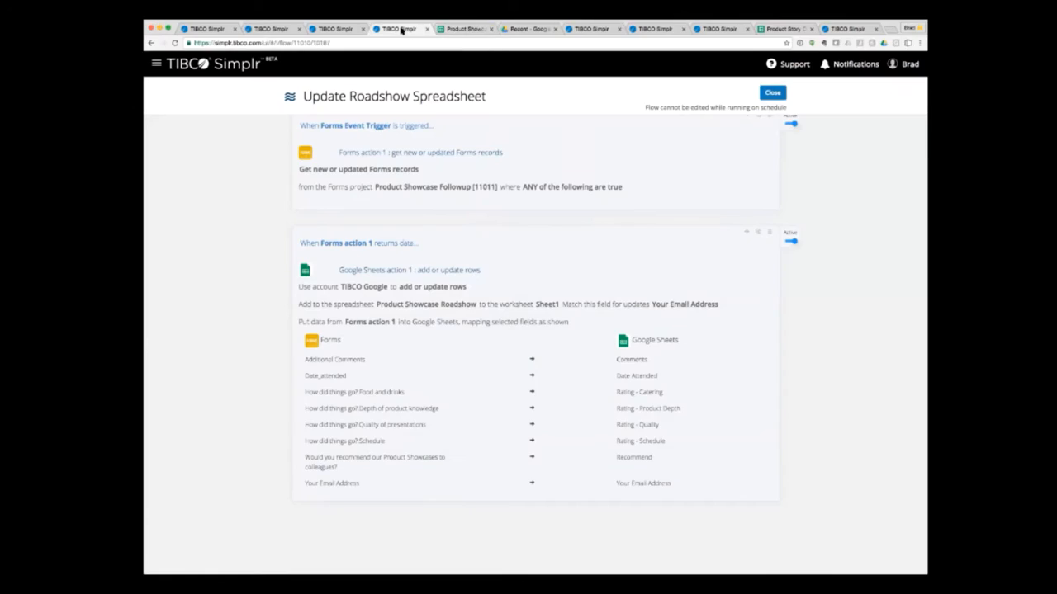
pyautogui.click(331, 30)
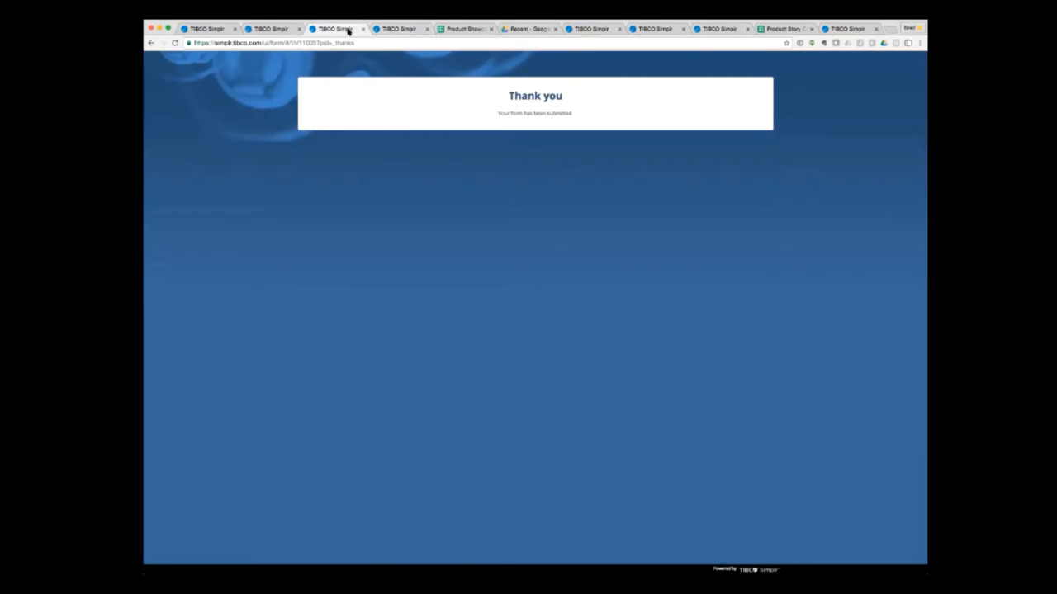
pyautogui.click(362, 29)
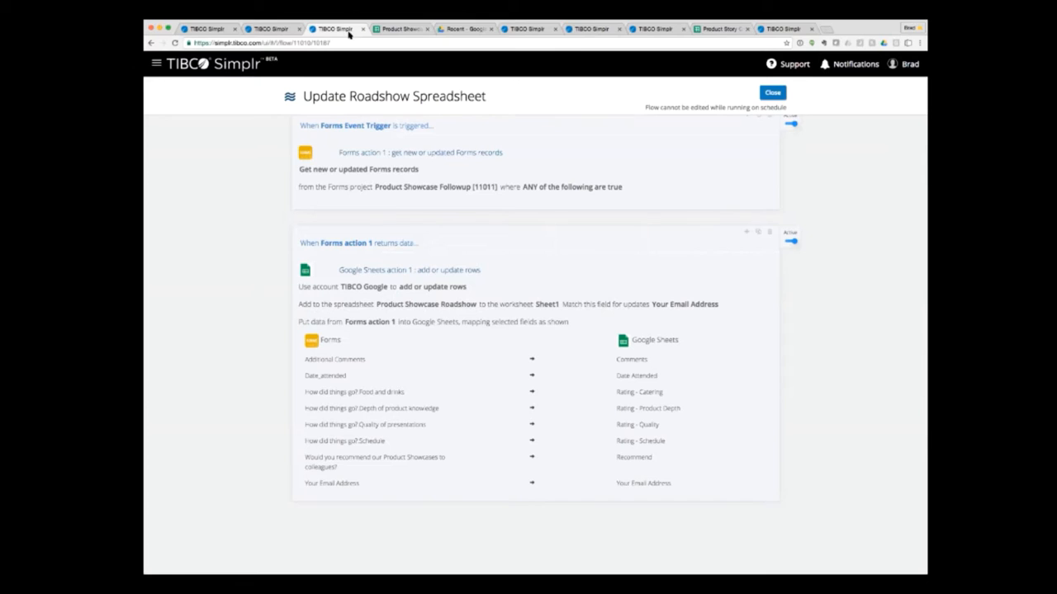
pyautogui.click(773, 92)
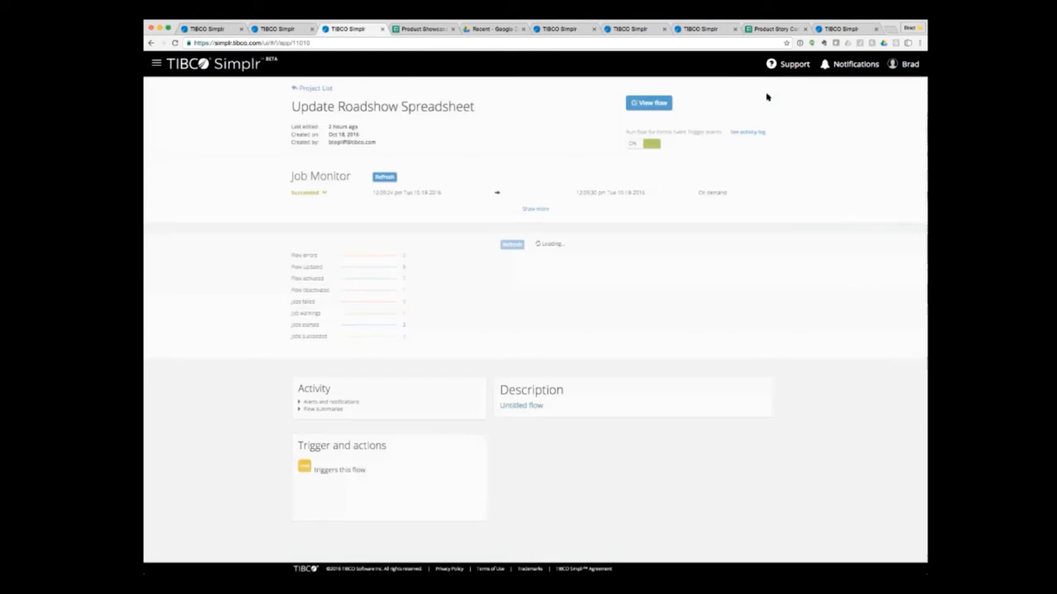
pyautogui.click(642, 146)
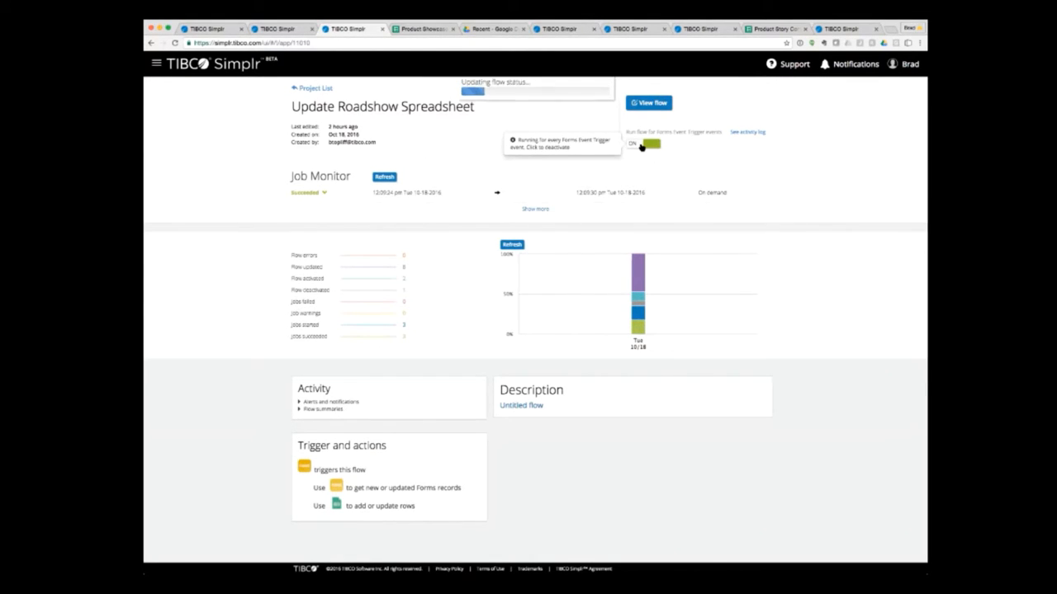
# Open the Product Showcase Followup project and view its live form through the form URL.
pyautogui.click(211, 29)
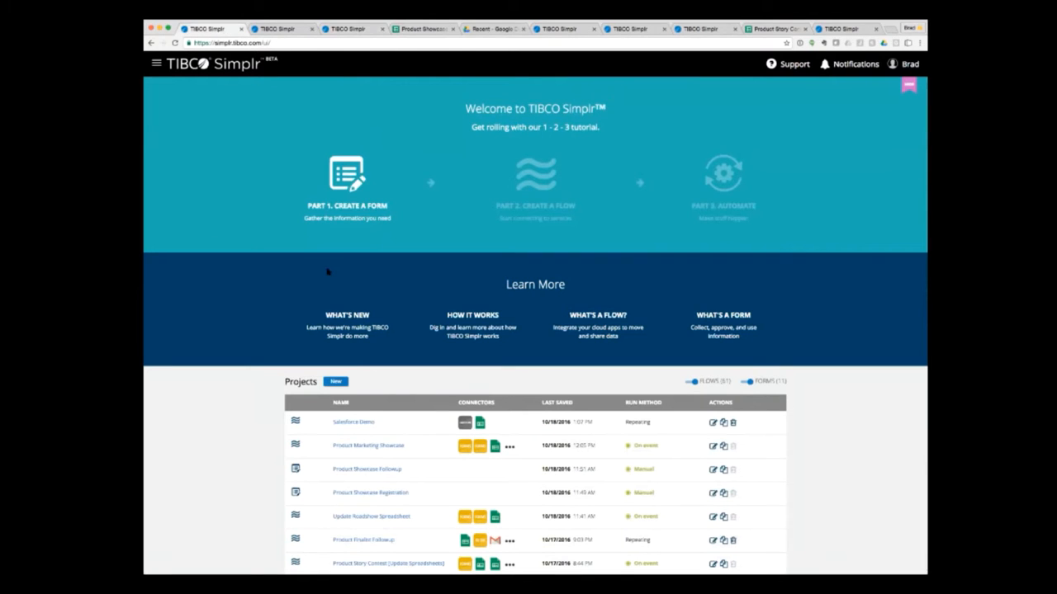
pyautogui.click(376, 471)
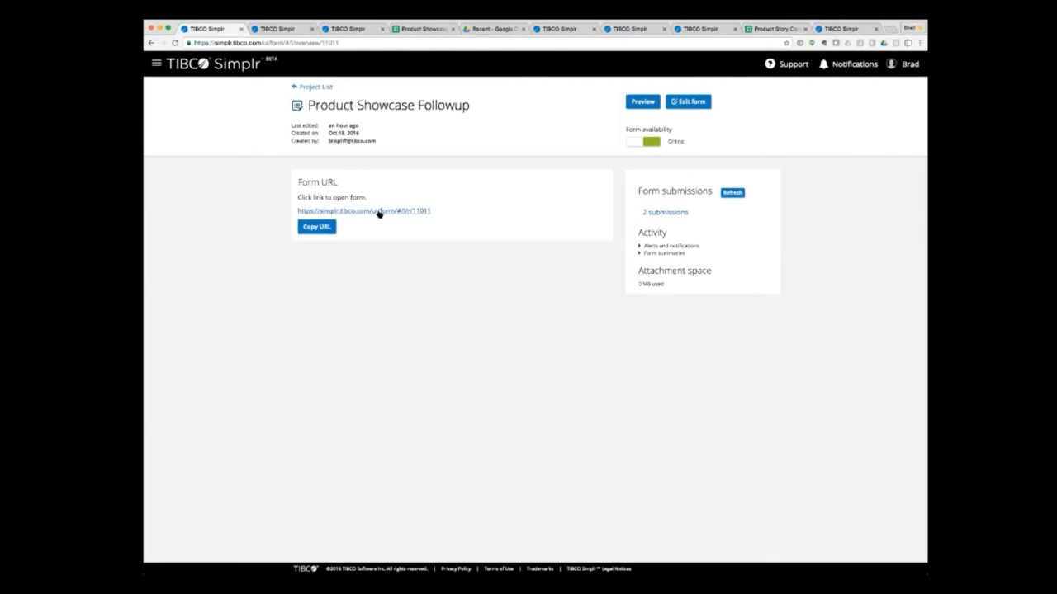
pyautogui.click(377, 211)
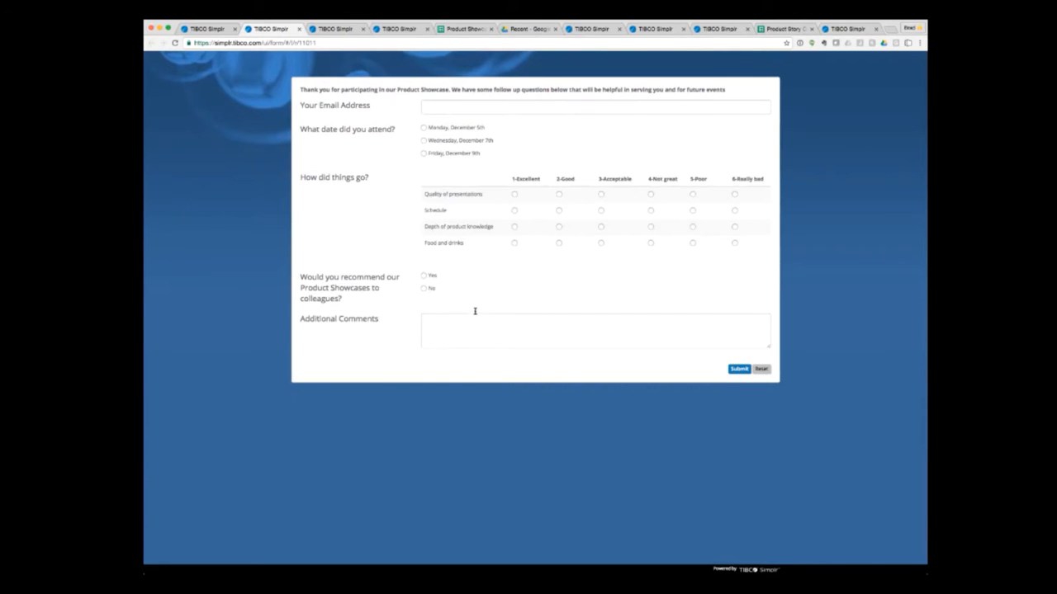
# Open the Update Roadshow Spreadsheet flow for editing and expand Google Sheets action 1.
pyautogui.click(395, 30)
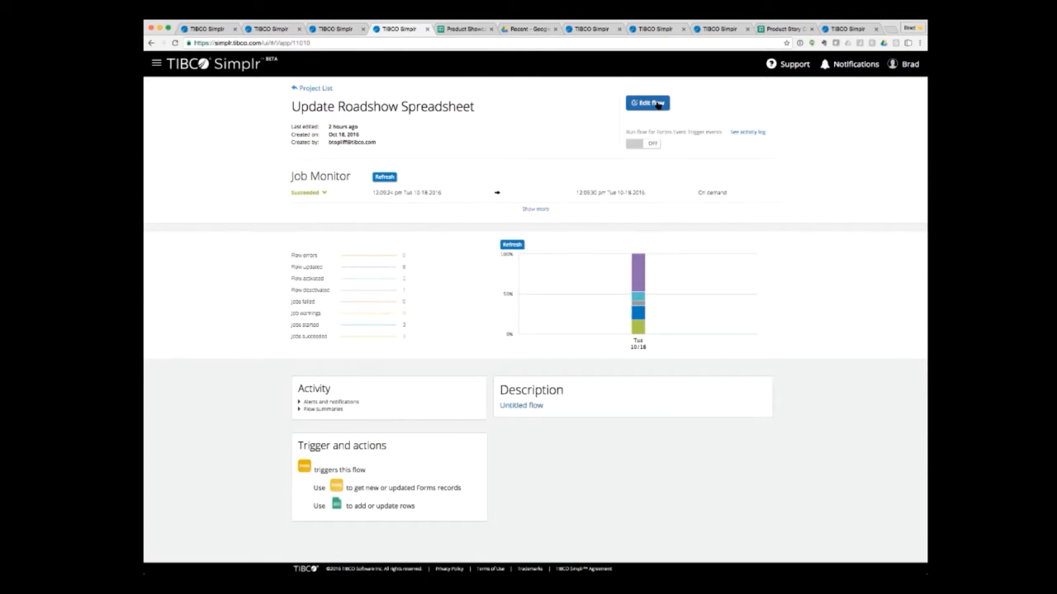
pyautogui.click(653, 104)
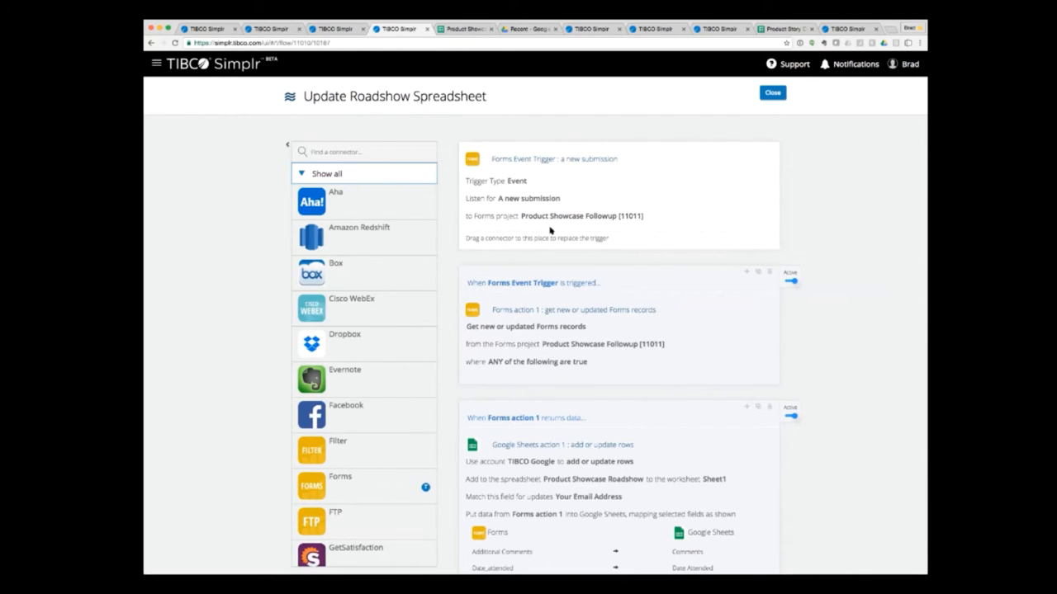
pyautogui.scroll(-1, 550, 230)
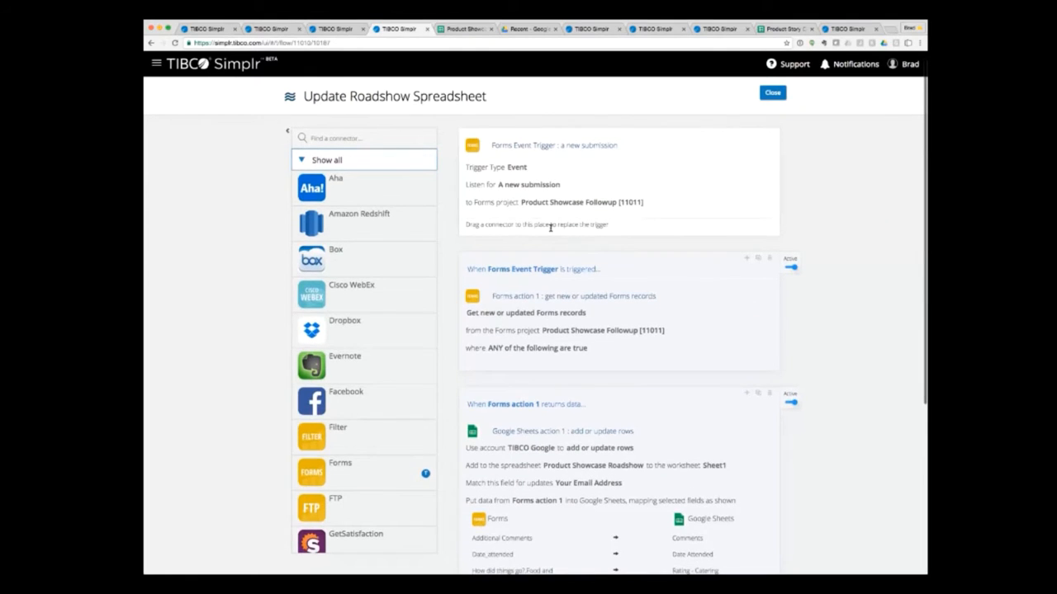
pyautogui.scroll(-5, 550, 229)
pyautogui.scroll(-1, 550, 230)
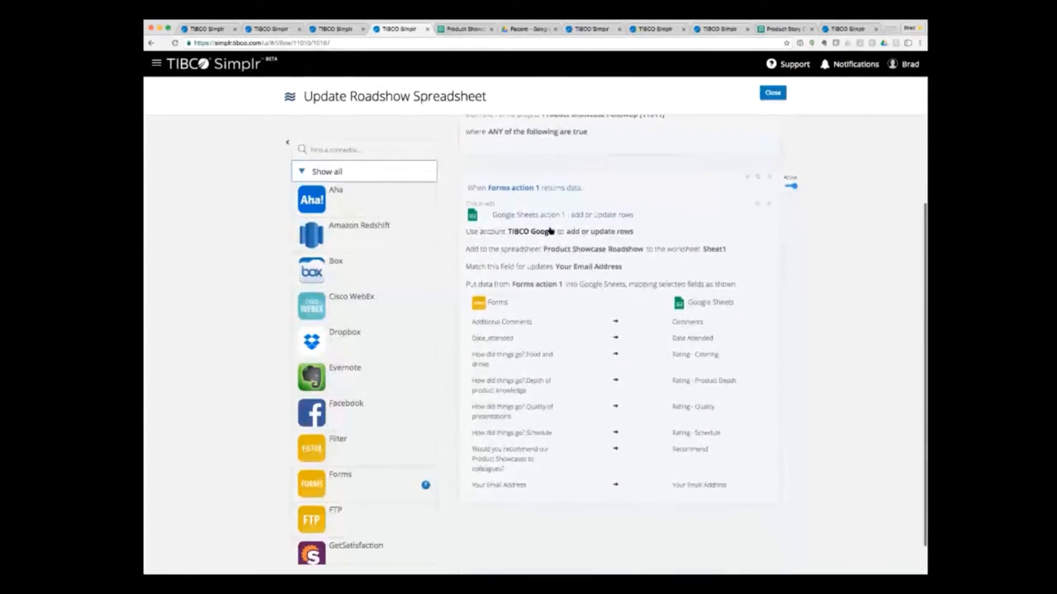
pyautogui.click(592, 357)
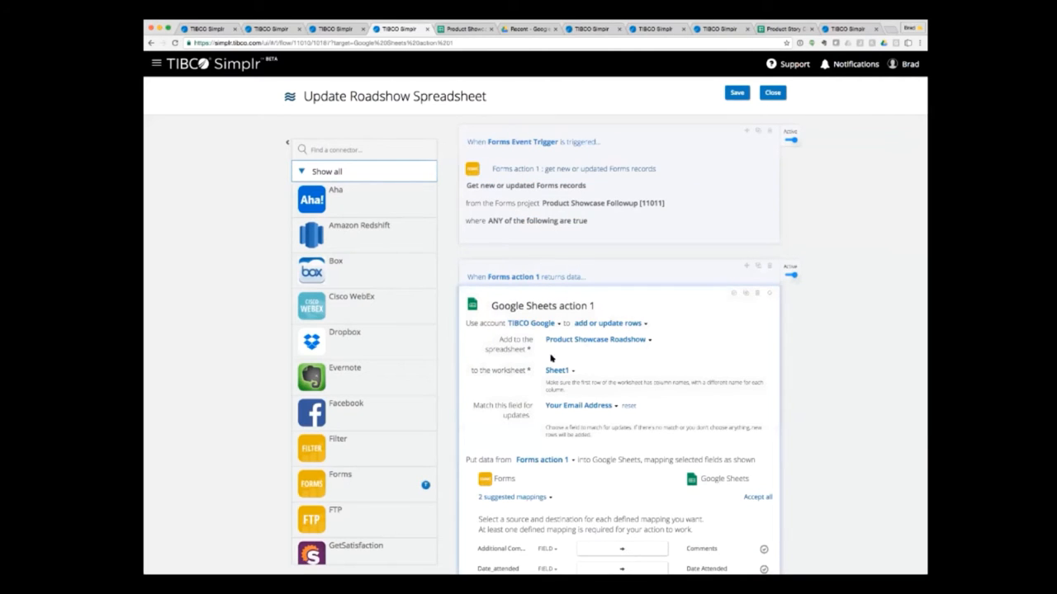
# Review Google Sheets action 1's update match field and the field mappings from Forms to Google Sheets.
pyautogui.scroll(-1, 586, 358)
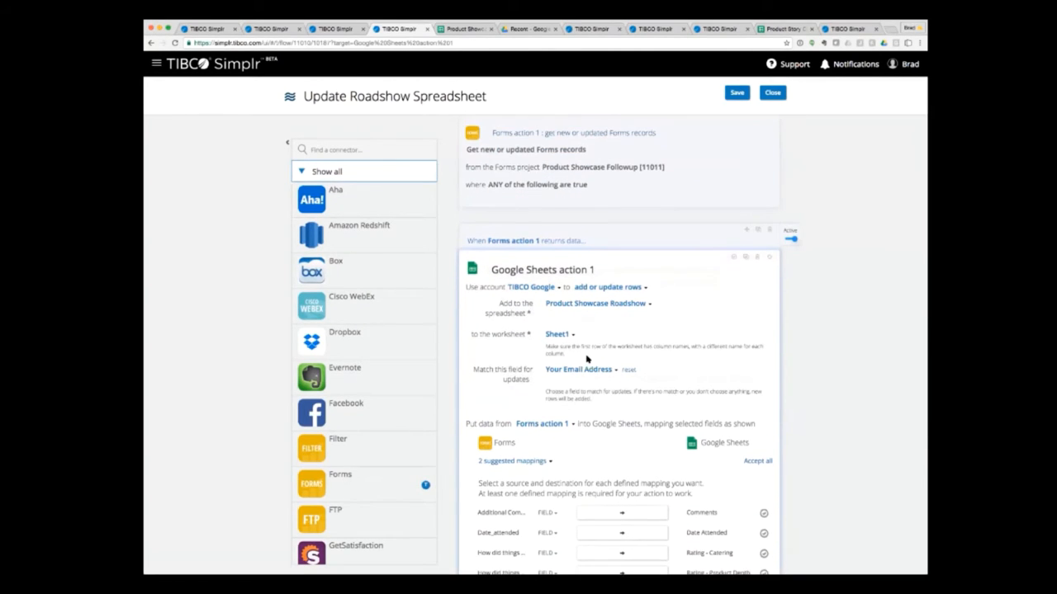
pyautogui.scroll(-1, 560, 386)
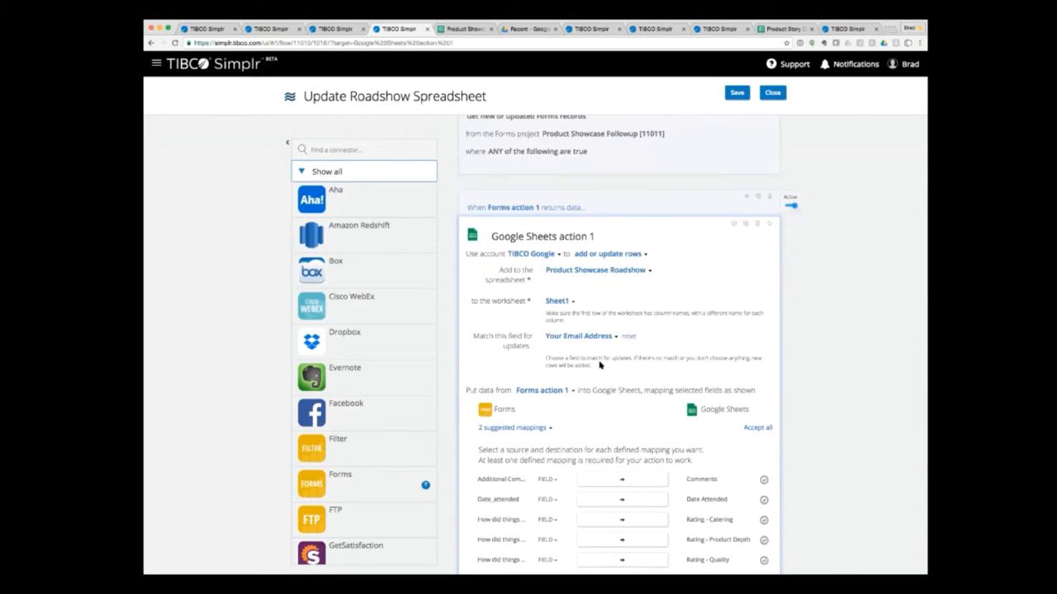
pyautogui.scroll(-1, 599, 353)
pyautogui.scroll(-2, 599, 364)
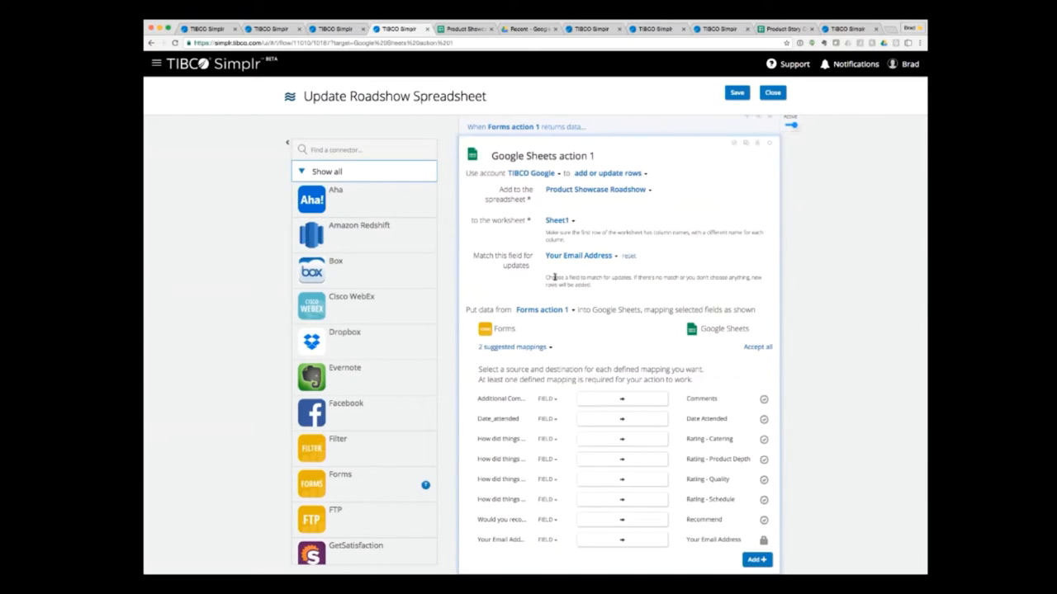
pyautogui.scroll(-3, 574, 341)
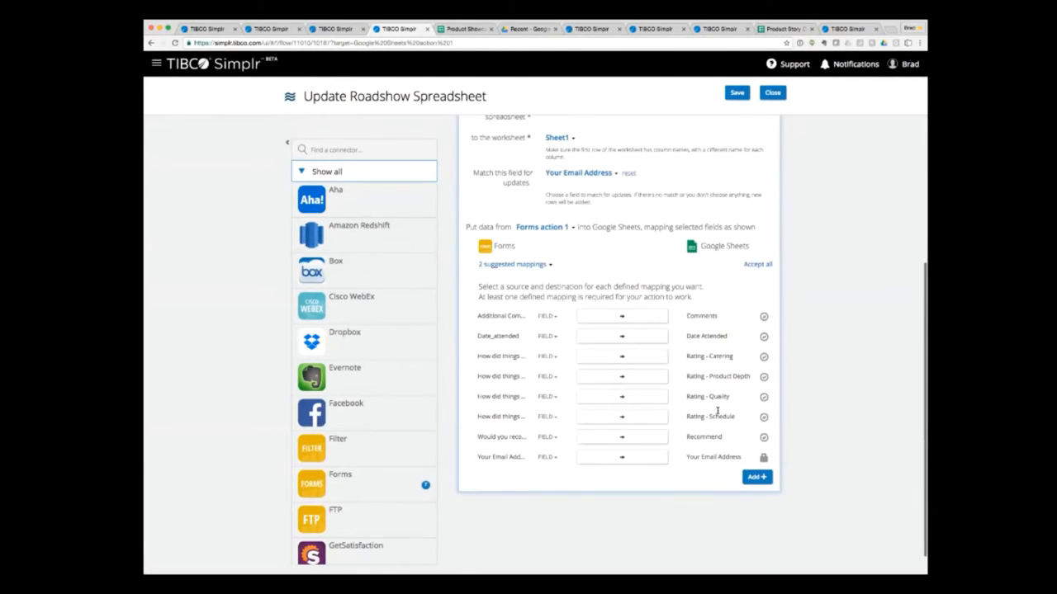
# Add a field mapping with Date_chosen as its Google Sheets destination.
pyautogui.click(752, 477)
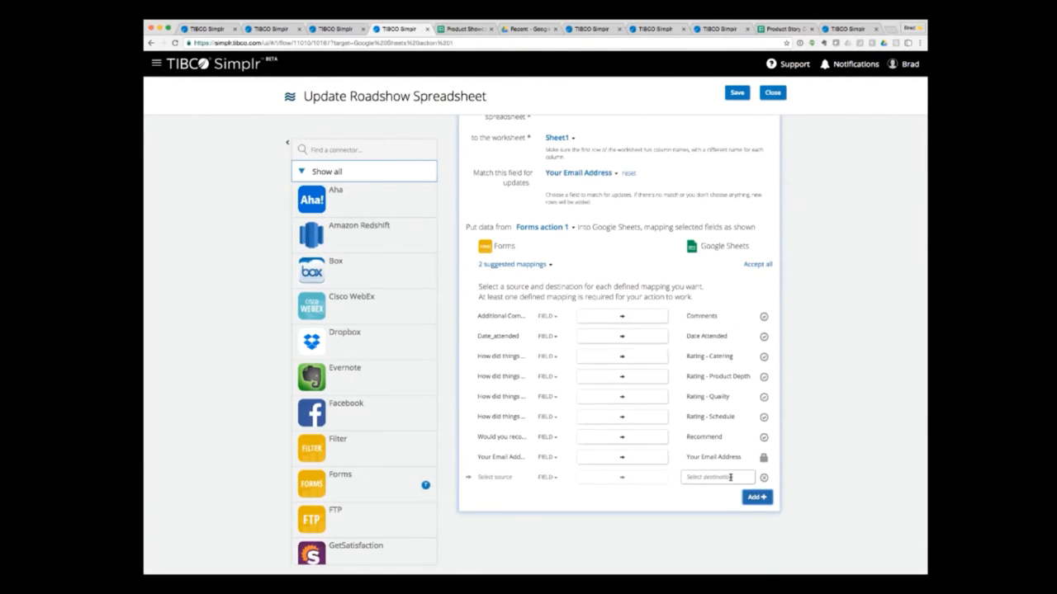
pyautogui.click(730, 477)
pyautogui.scroll(-3, 724, 525)
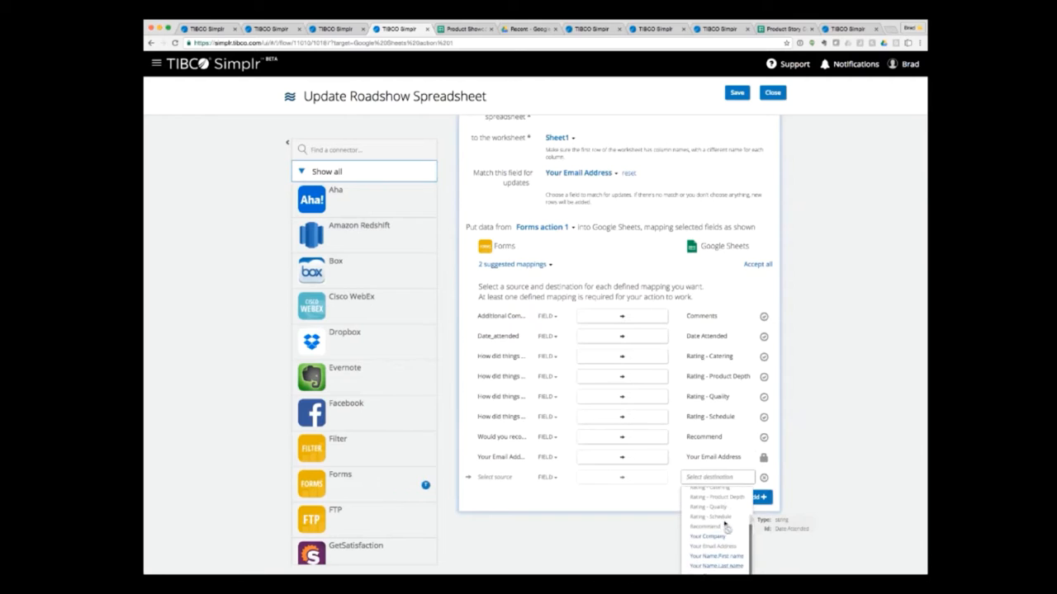
pyautogui.scroll(-2, 725, 528)
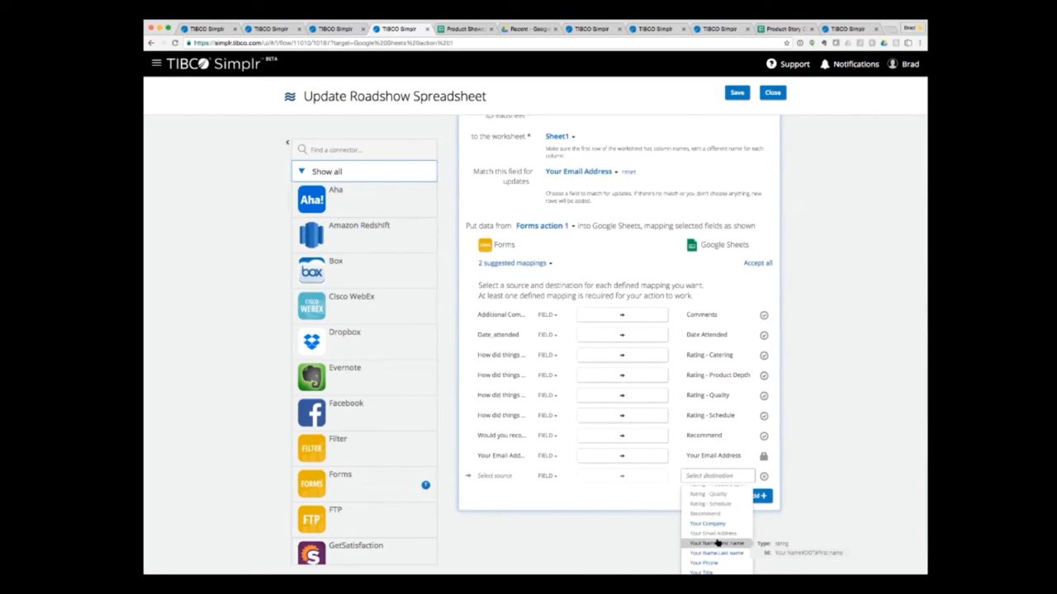
pyautogui.scroll(5, 718, 543)
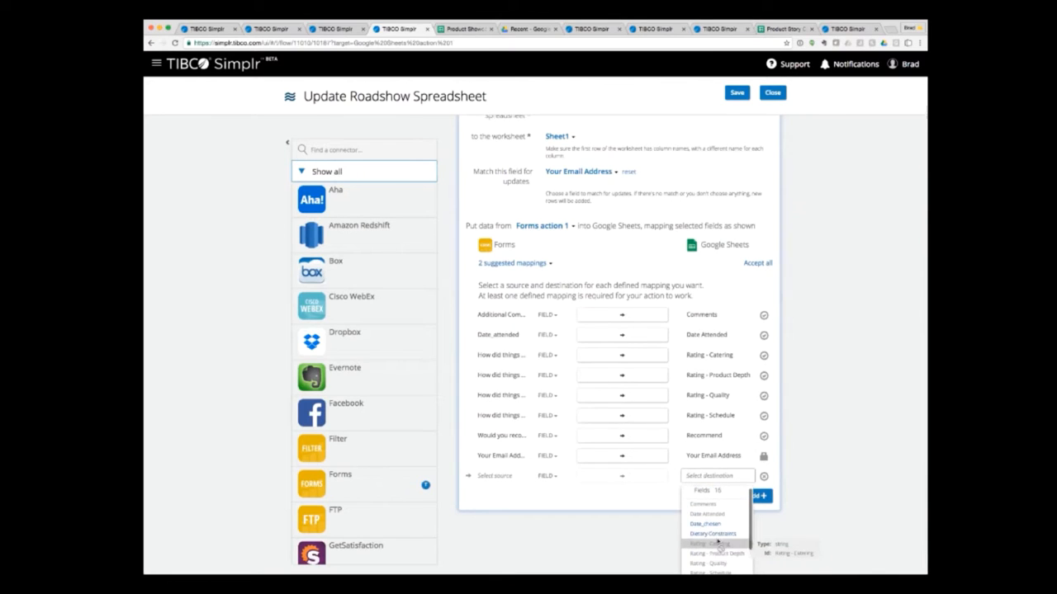
pyautogui.scroll(1, 717, 542)
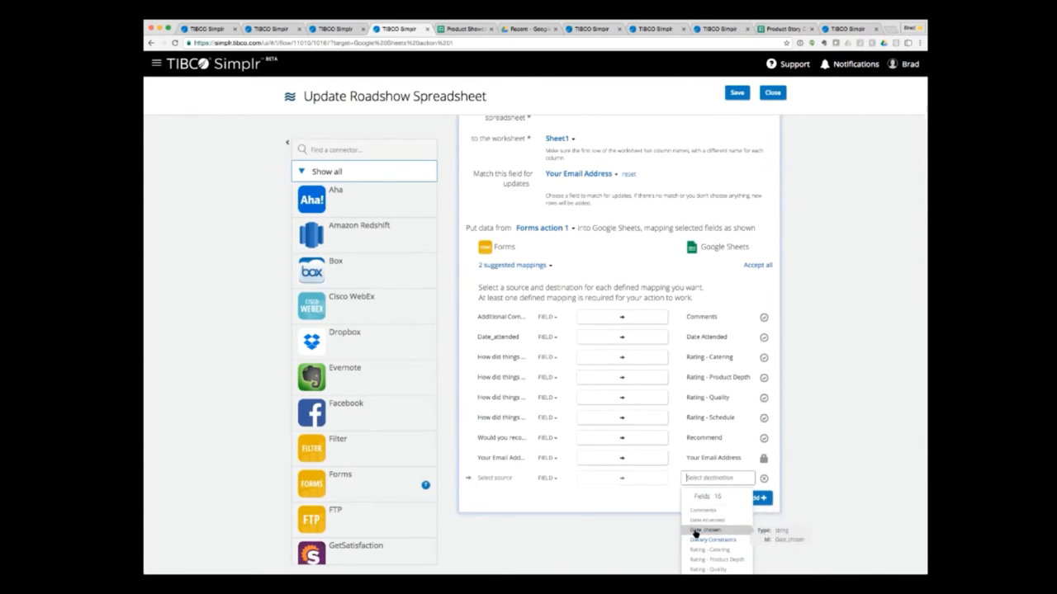
pyautogui.click(695, 532)
# Look through the Forms source fields available for the Date_chosen mapping, and remove that mapping.
pyautogui.click(514, 478)
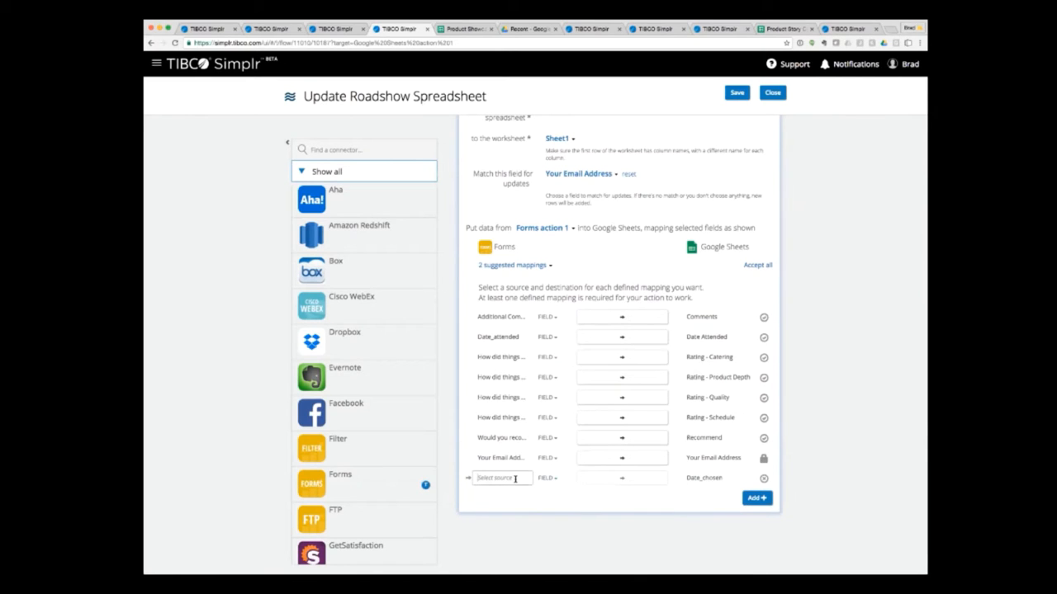
pyautogui.scroll(-5, 526, 518)
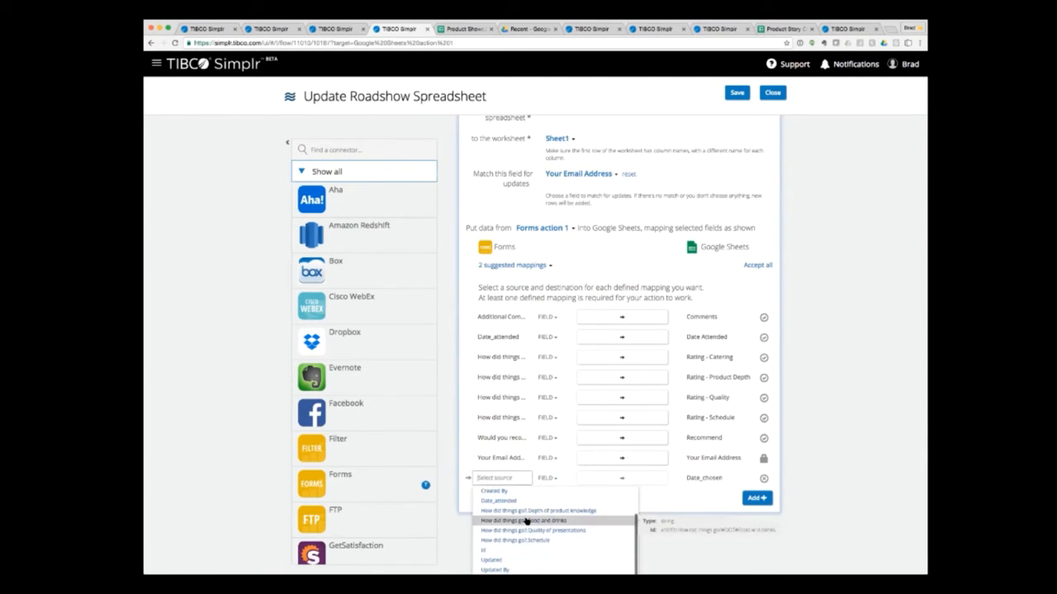
pyautogui.scroll(-1, 526, 521)
pyautogui.scroll(5, 526, 509)
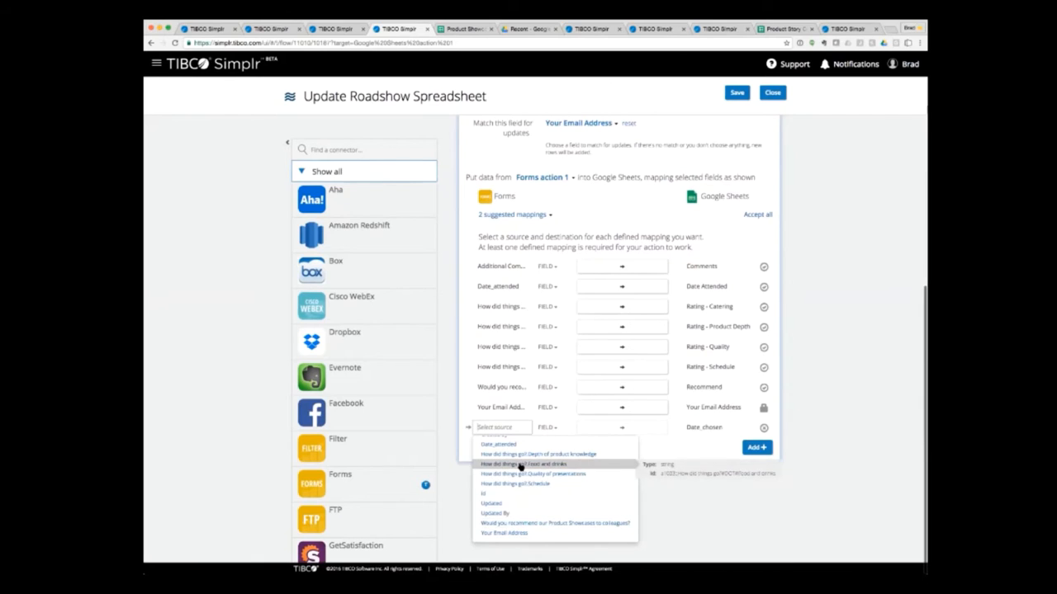
pyautogui.scroll(3, 519, 468)
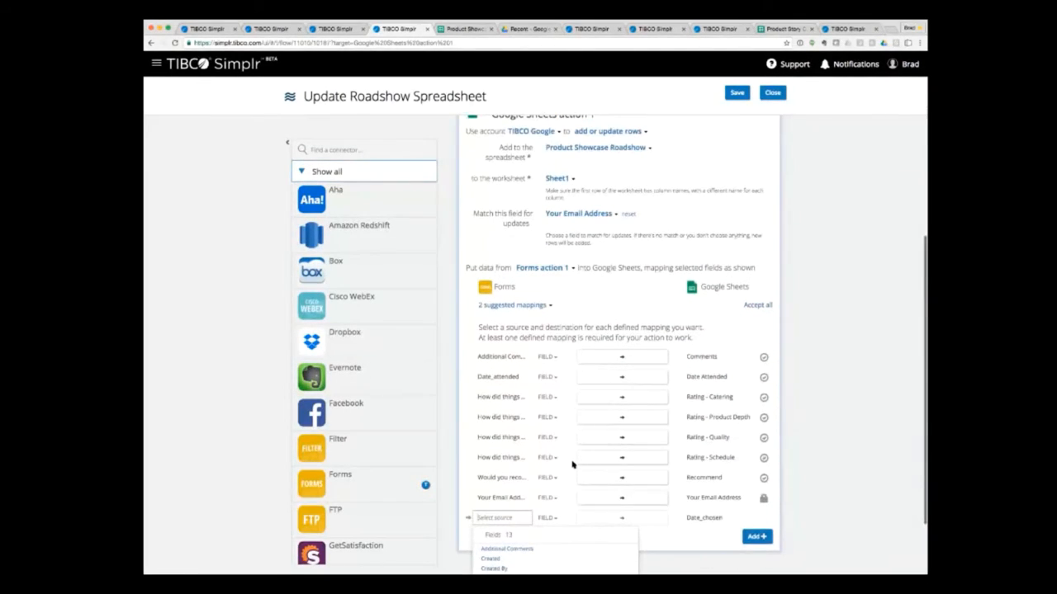
pyautogui.scroll(-2, 573, 465)
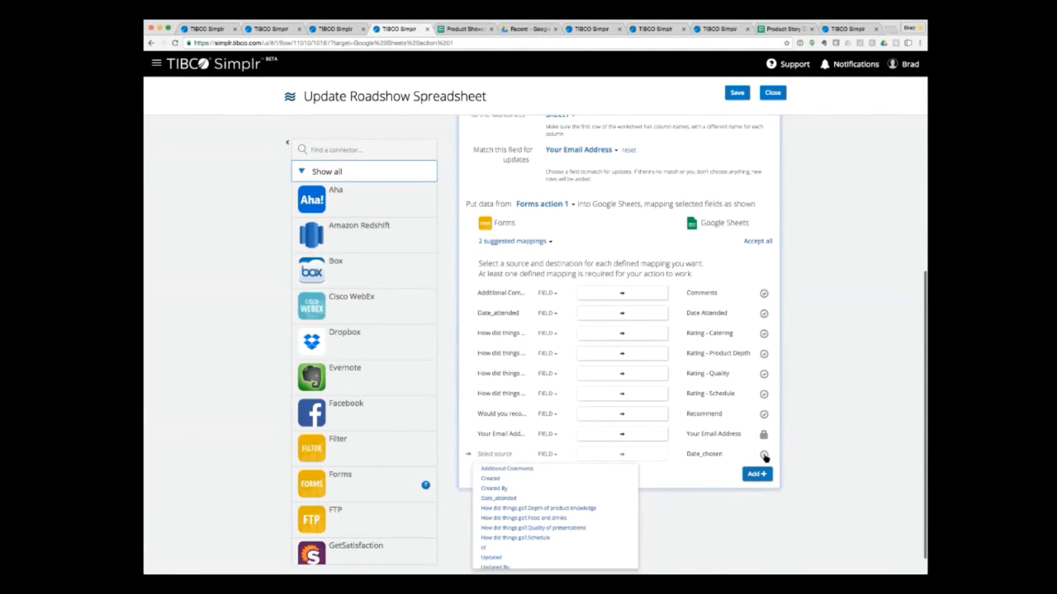
pyautogui.click(764, 455)
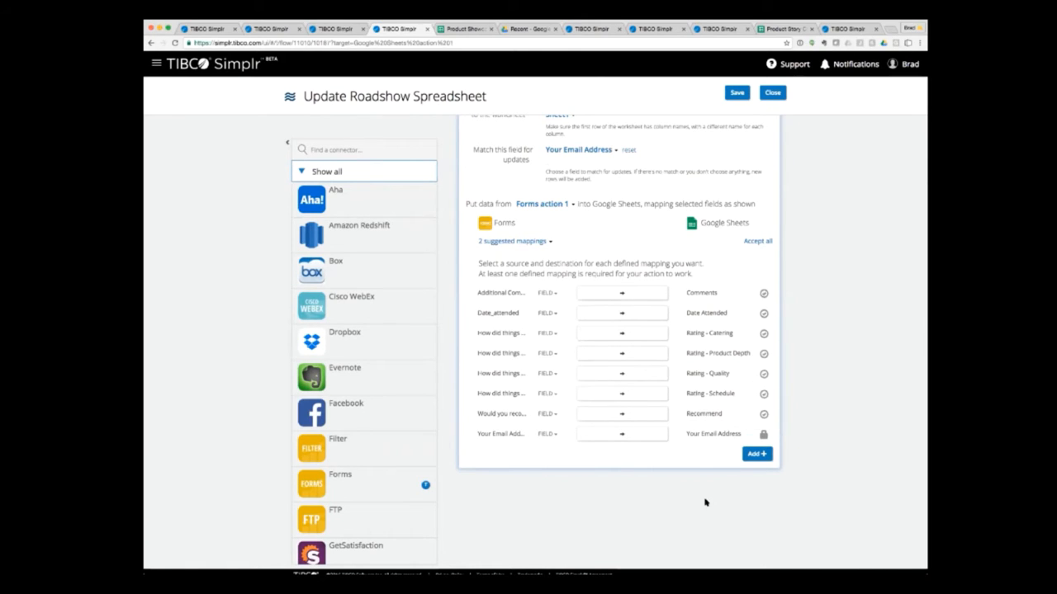
# Save and close the Update Roadshow Spreadsheet flow, and turn it on with new data starting from the beginning of time.
pyautogui.click(736, 93)
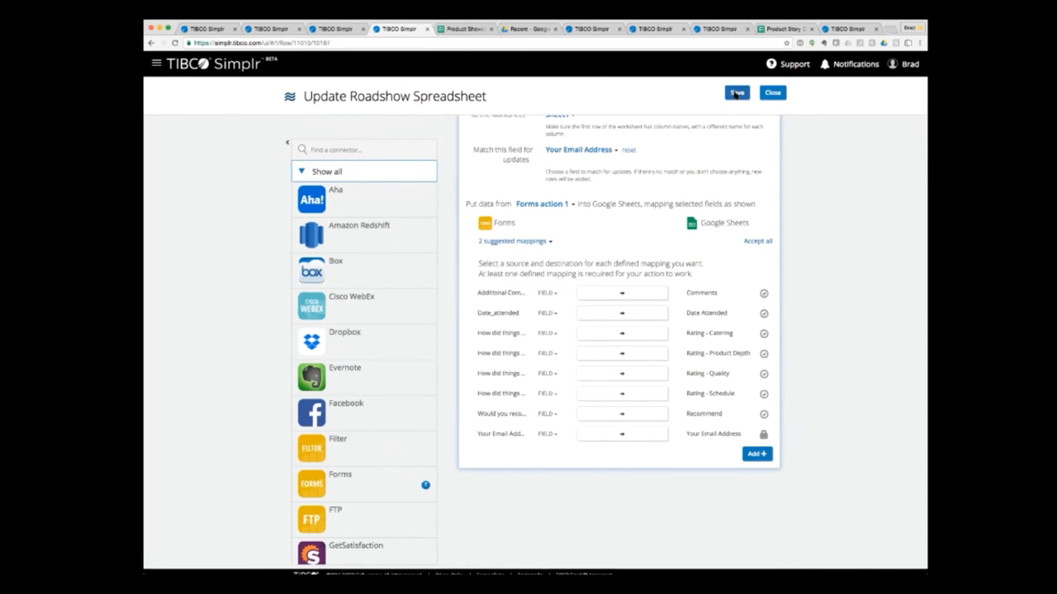
pyautogui.click(771, 93)
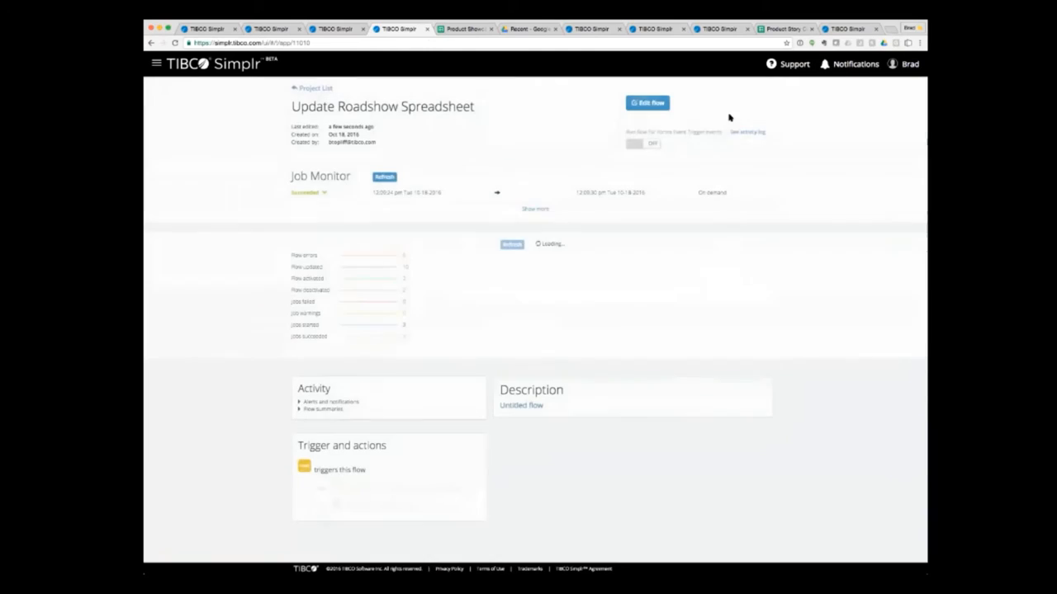
pyautogui.click(650, 146)
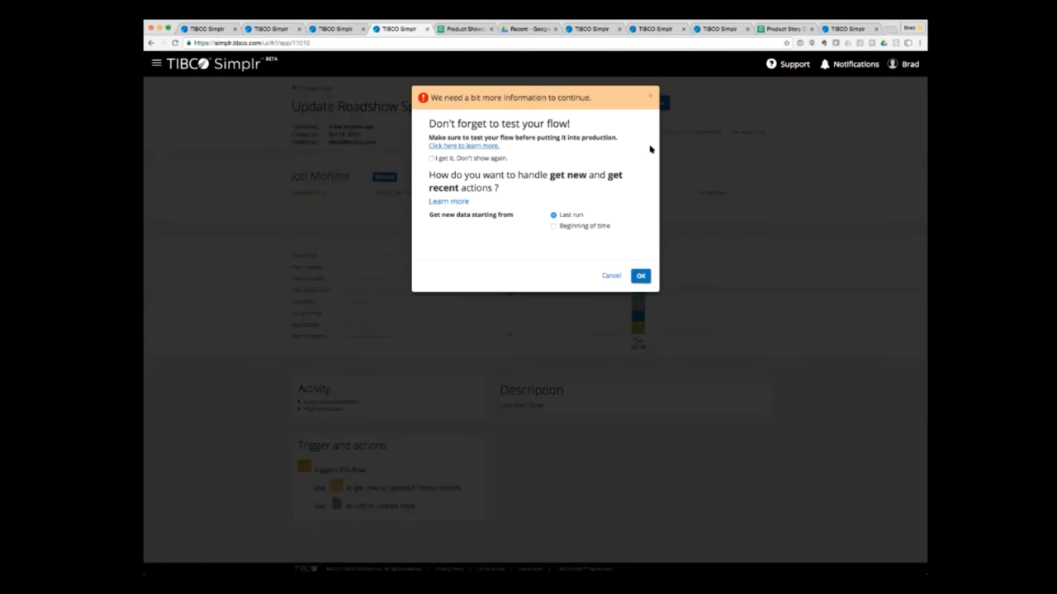
pyautogui.click(553, 227)
pyautogui.click(642, 277)
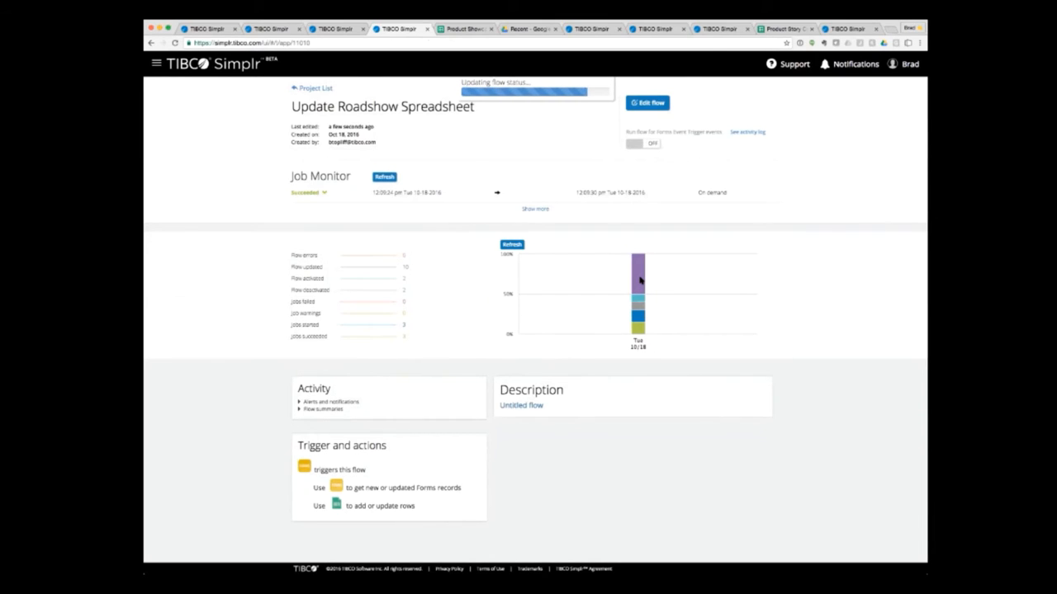
# In the prefilled follow-up form, rate presentations and schedule 1-Excellent, product knowledge 2-Good, and food and drinks 4-Not great, and submit it.
pyautogui.click(340, 29)
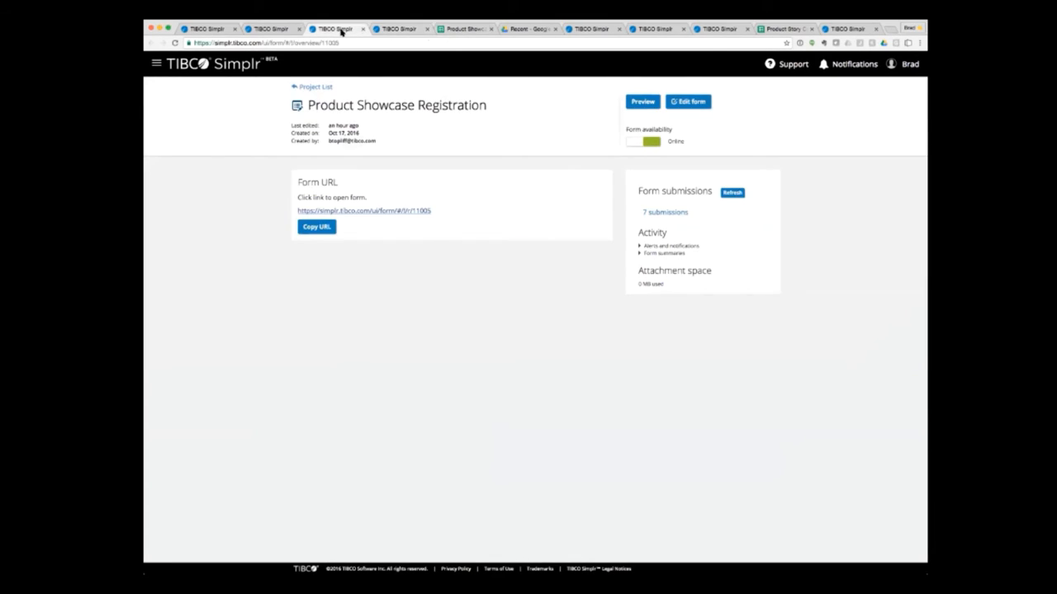
pyautogui.click(592, 31)
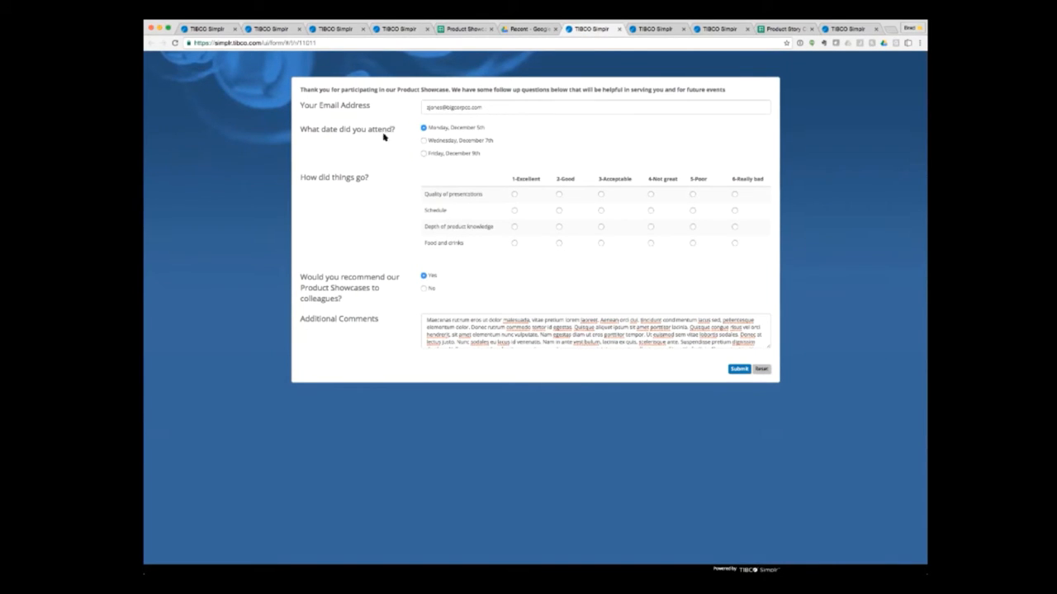
pyautogui.click(513, 195)
pyautogui.click(513, 210)
pyautogui.click(650, 244)
pyautogui.click(559, 227)
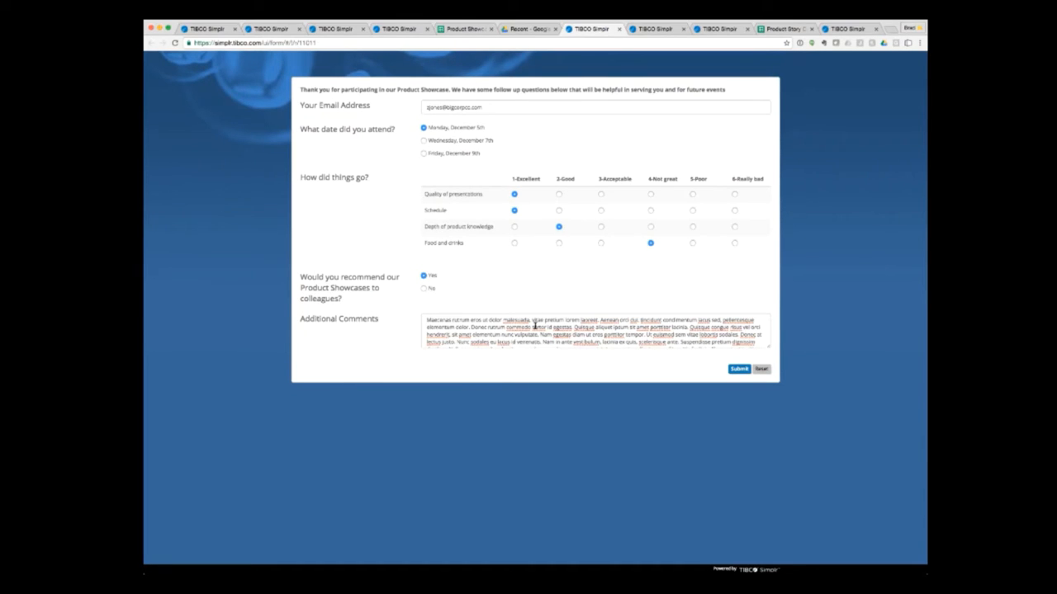
pyautogui.click(737, 370)
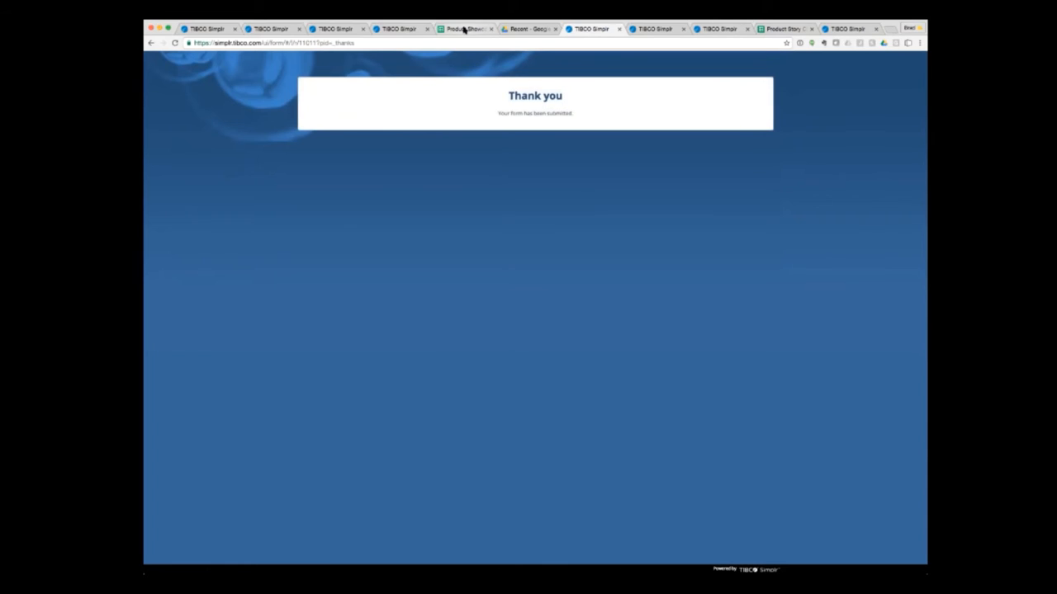
# Check the Product Showcase Roadshow spreadsheet for the submitted date attended, ratings and comments in row 2.
pyautogui.click(464, 29)
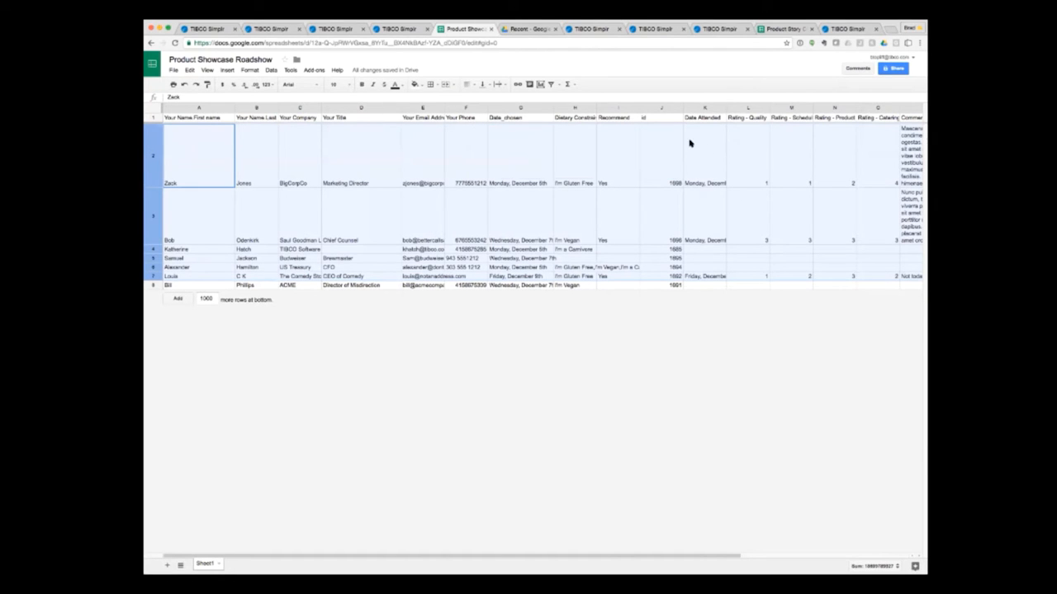
pyautogui.hscroll(3, 717, 164)
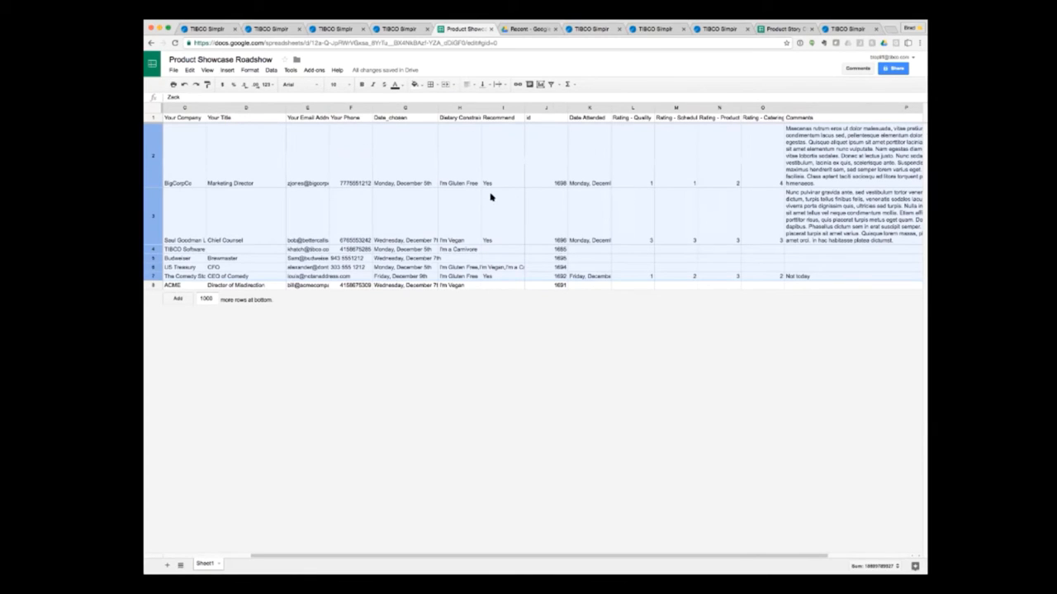
pyautogui.click(699, 177)
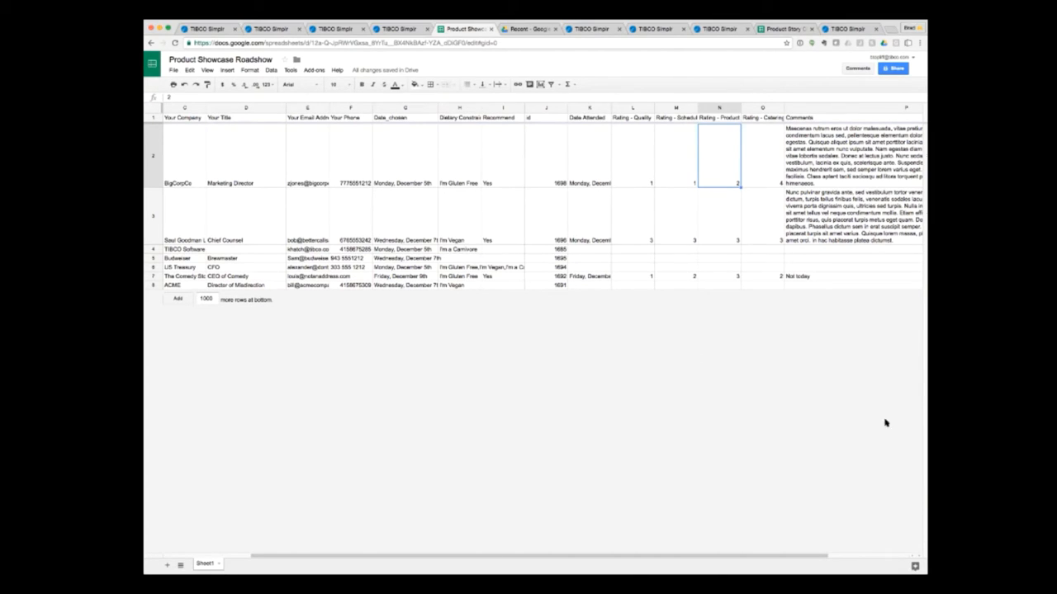
# Open the Product Showcase Registration form in the designer, look through its fields, and close it.
pyautogui.click(402, 31)
pyautogui.click(338, 30)
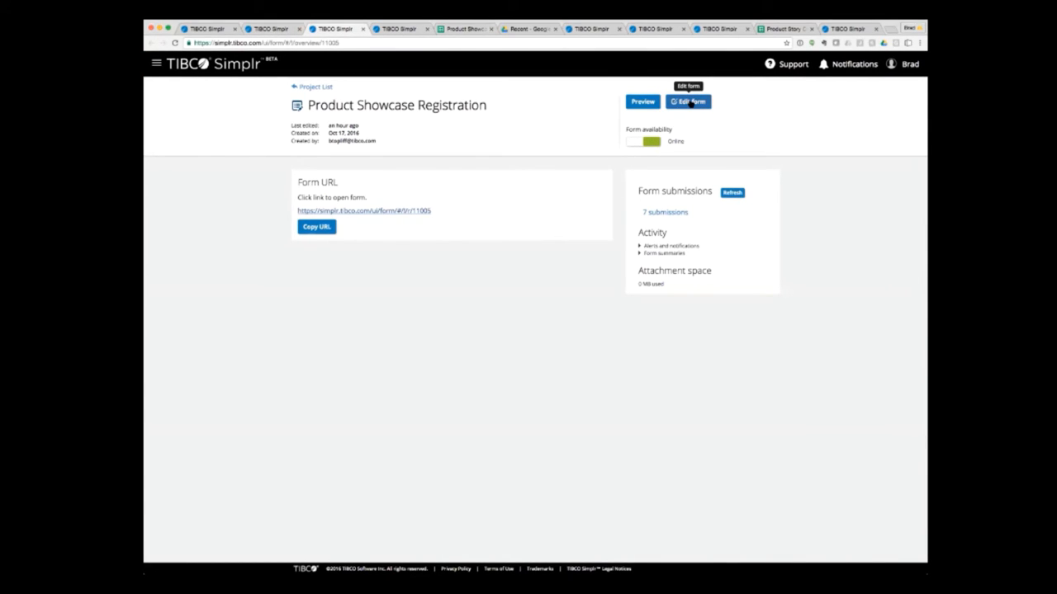
pyautogui.click(691, 102)
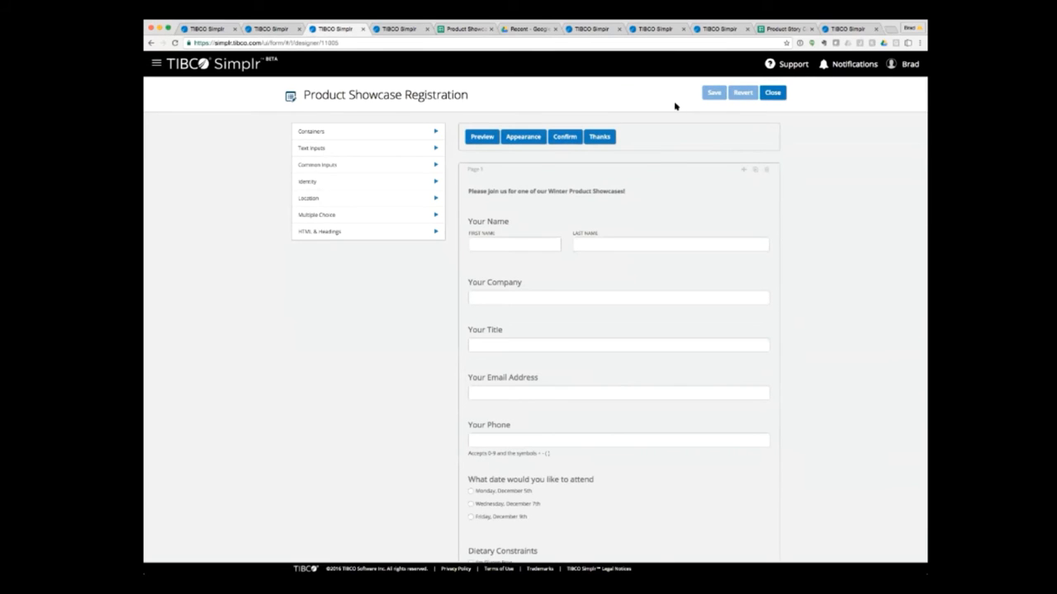
pyautogui.scroll(-4, 588, 280)
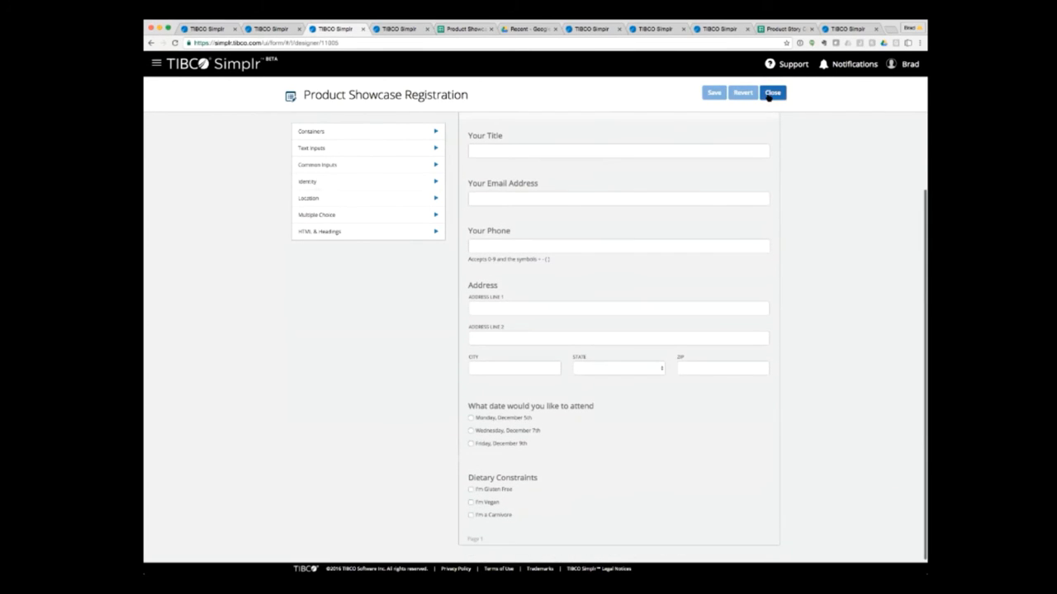
pyautogui.click(772, 92)
# Return to the project list and open the Product Marketing Showcase flow to view its actions.
pyautogui.click(274, 30)
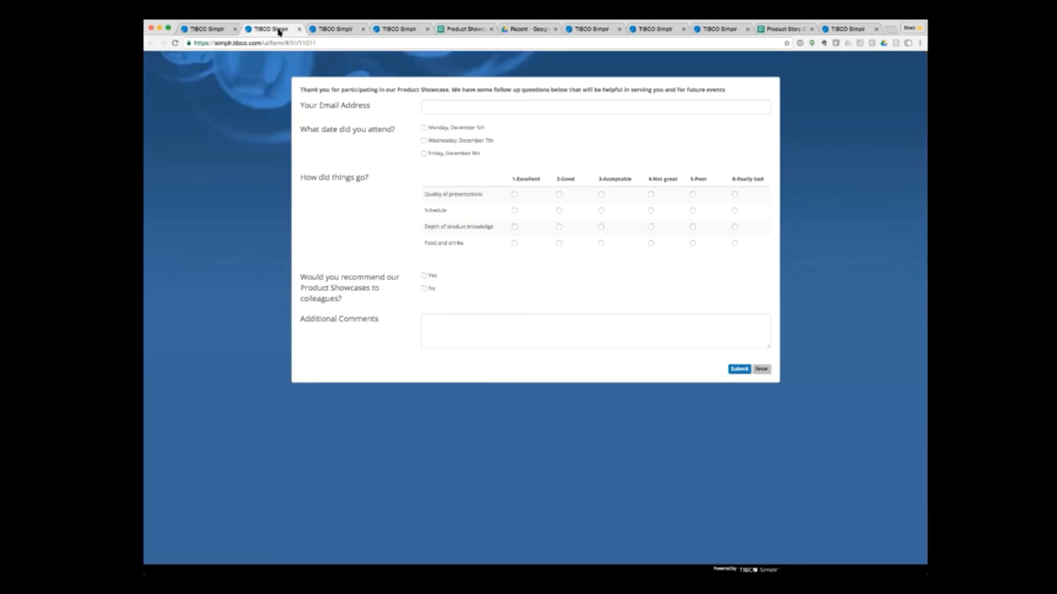
pyautogui.click(204, 30)
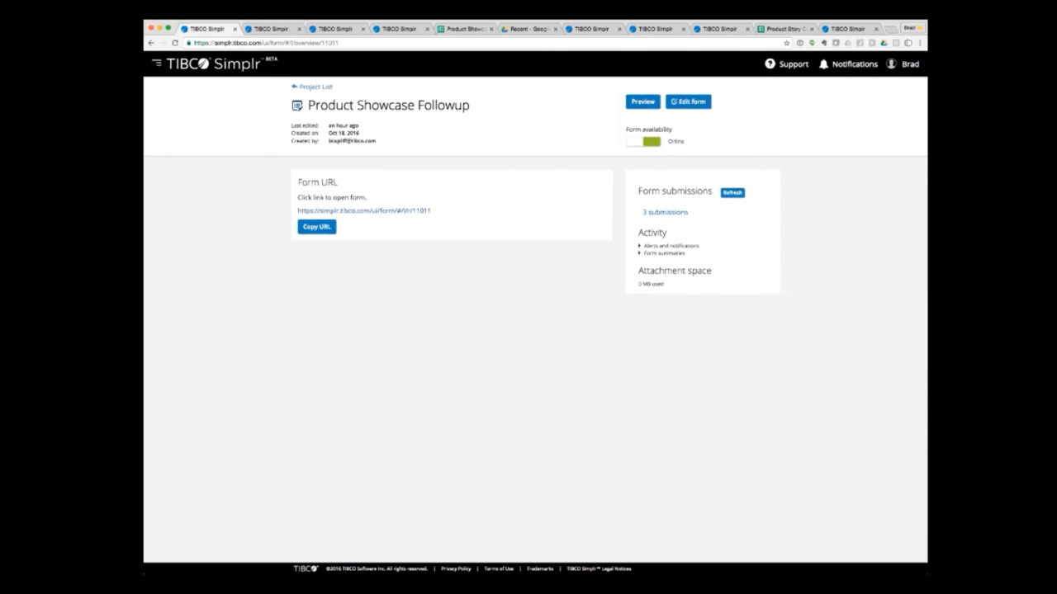
pyautogui.click(156, 63)
pyautogui.click(193, 120)
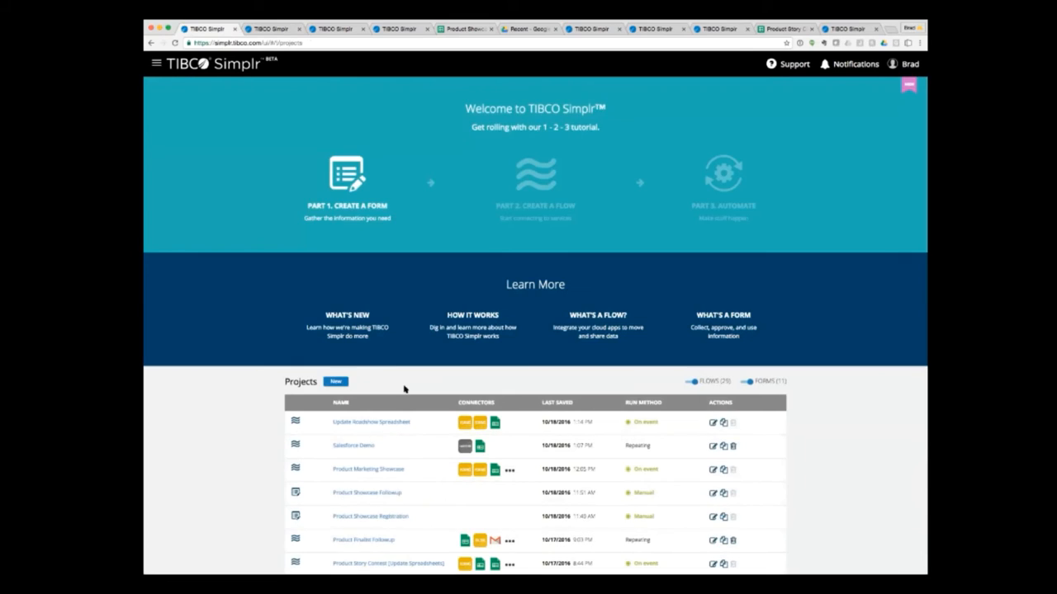
pyautogui.scroll(-2, 404, 388)
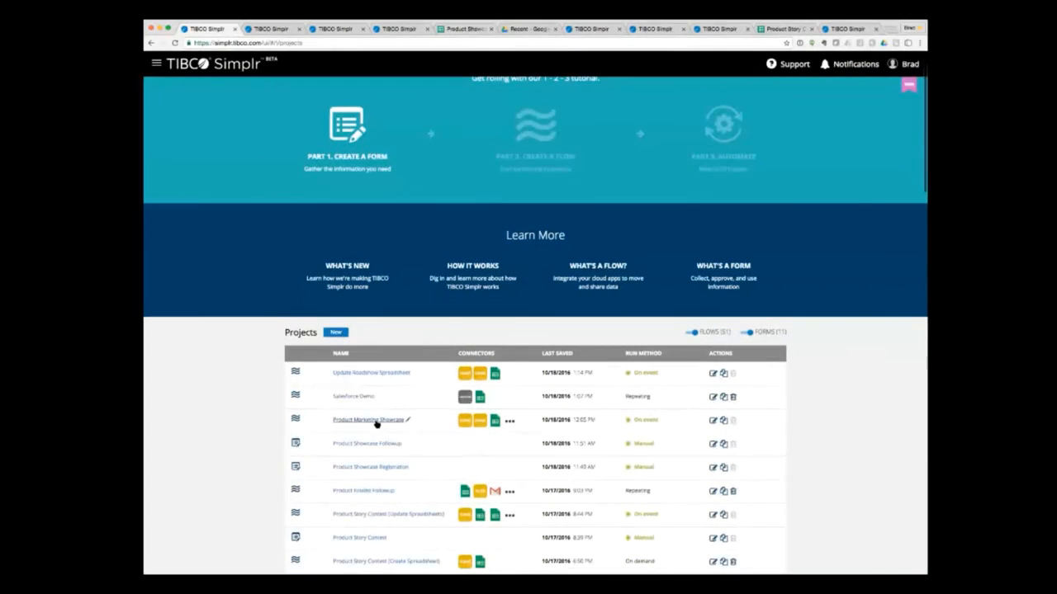
pyautogui.click(376, 424)
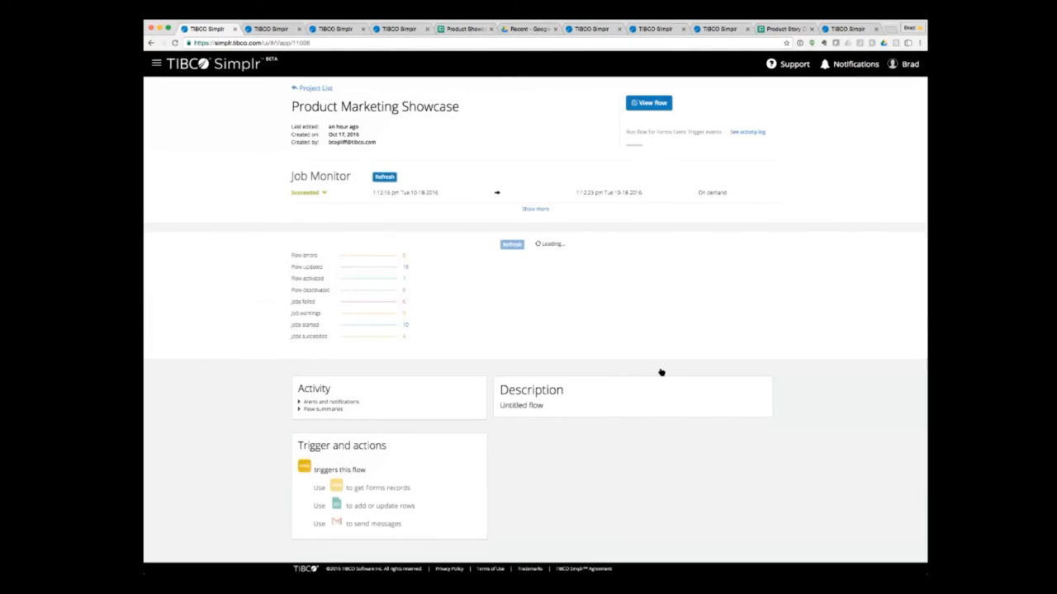
pyautogui.click(662, 103)
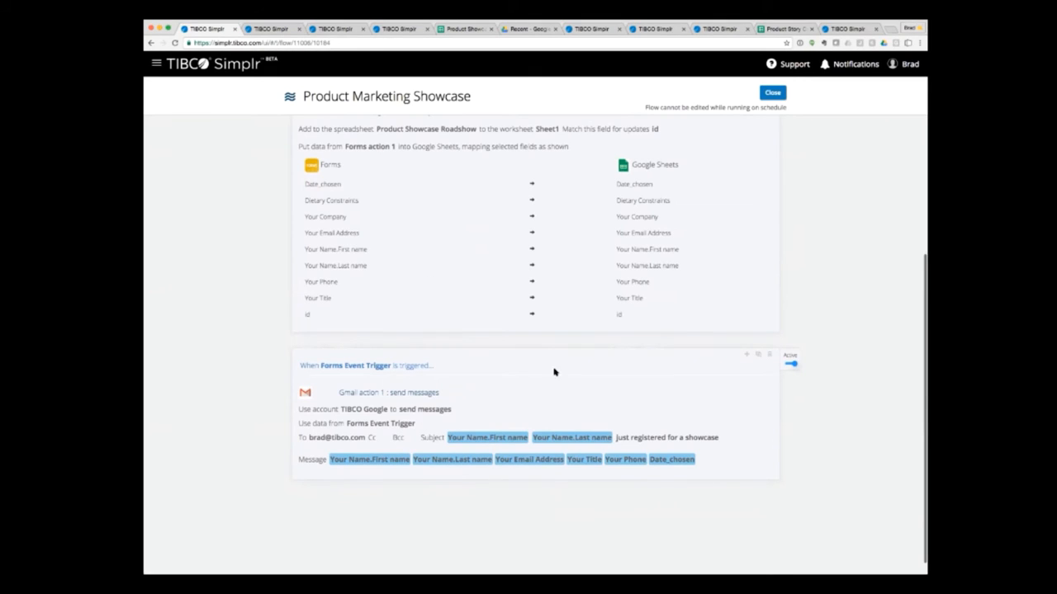
# Close the flow view, deactivate automatic runs for Forms Event Trigger events, and reopen the Product Marketing Showcase flow for editing.
pyautogui.click(773, 93)
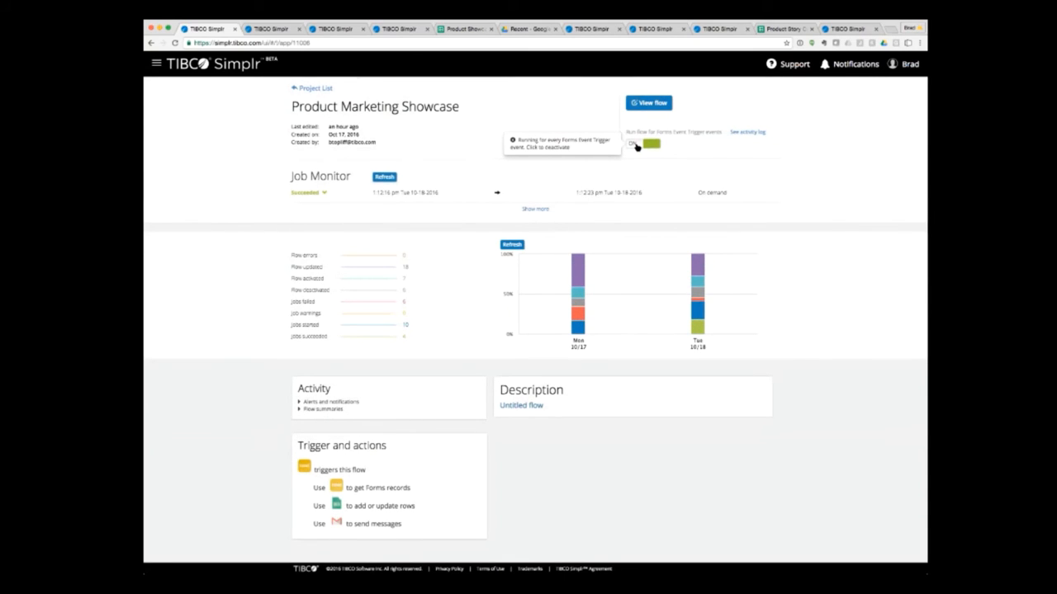
pyautogui.click(636, 146)
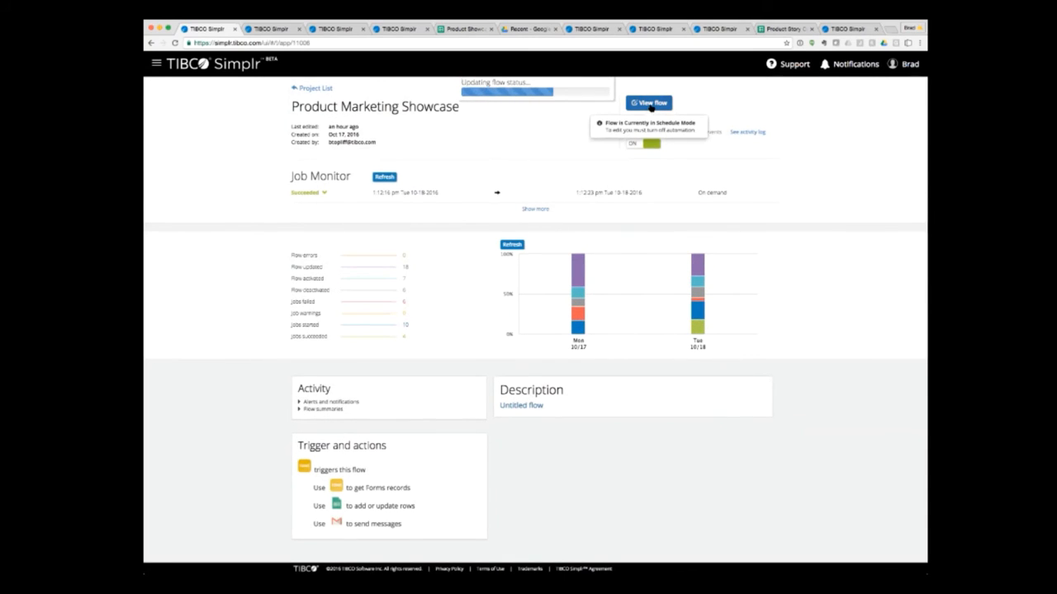
pyautogui.click(650, 104)
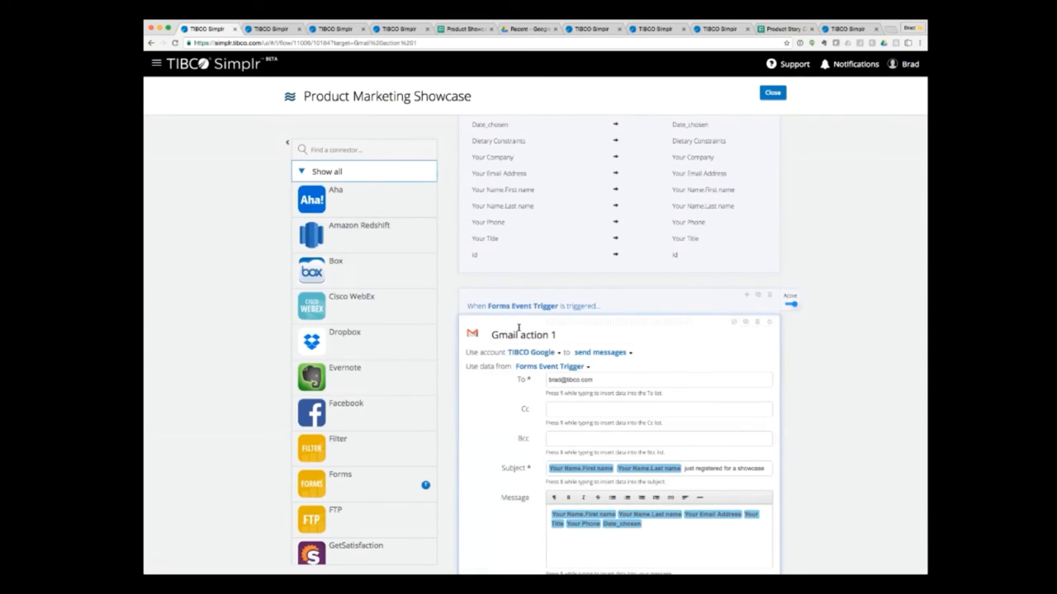
# In the Gmail action's subject, delete the Your Name.First name field and insert it again from the Forms Event Trigger data.
pyautogui.scroll(3, 401, 396)
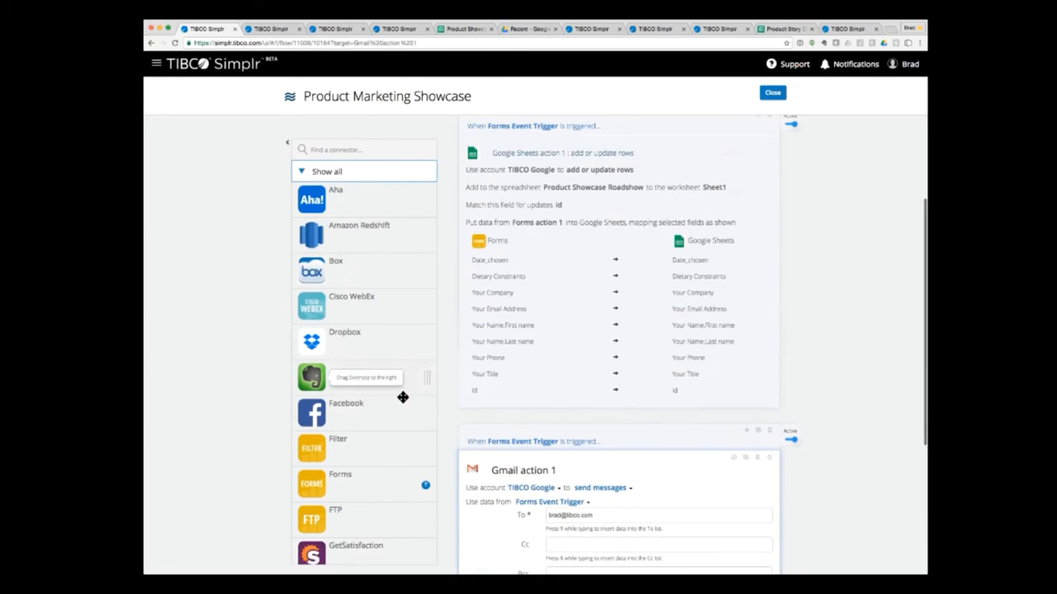
pyautogui.scroll(-6, 594, 417)
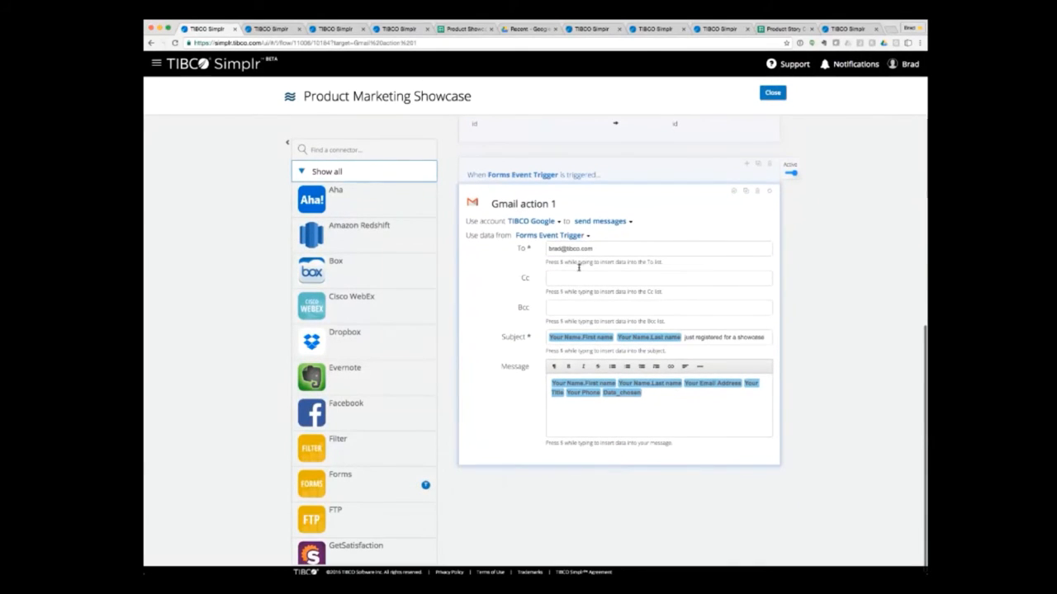
pyautogui.click(597, 247)
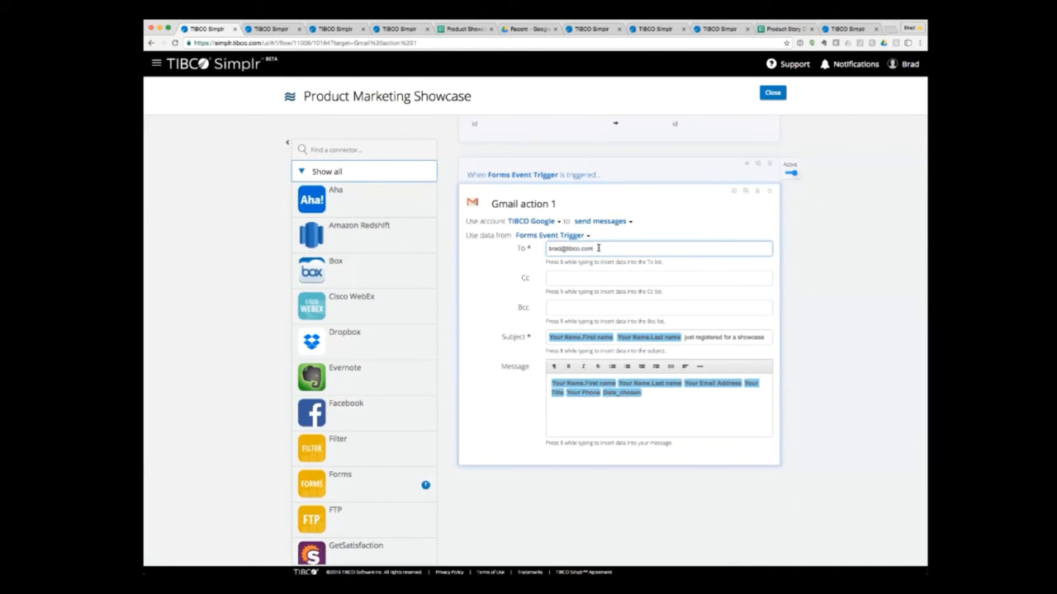
pyautogui.moveTo(599, 248); pyautogui.dragTo(535, 249)
pyautogui.click(614, 337)
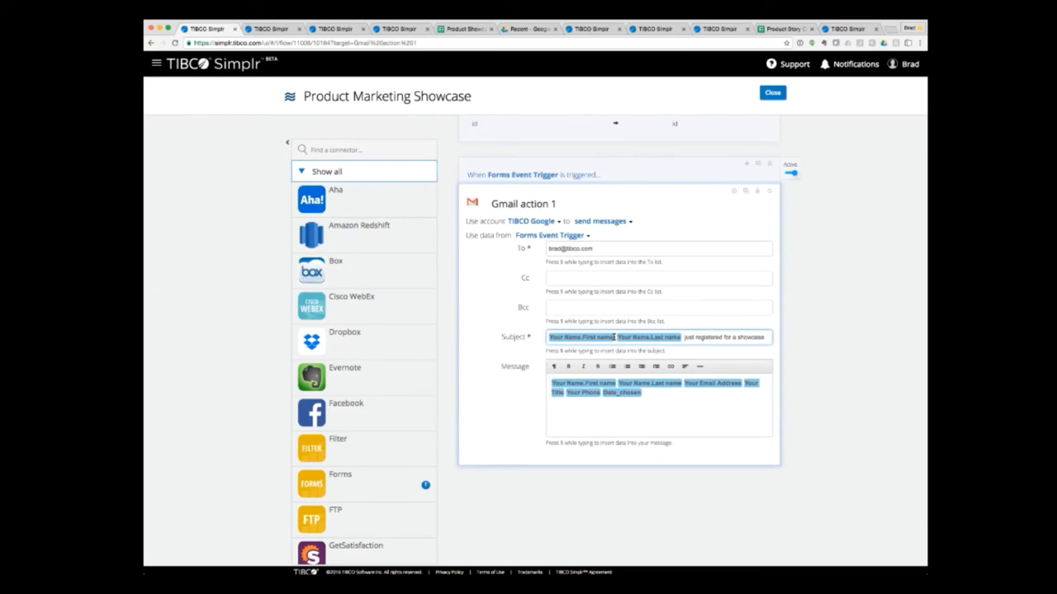
pyautogui.press('BackSpace')
pyautogui.press('BackSpace')
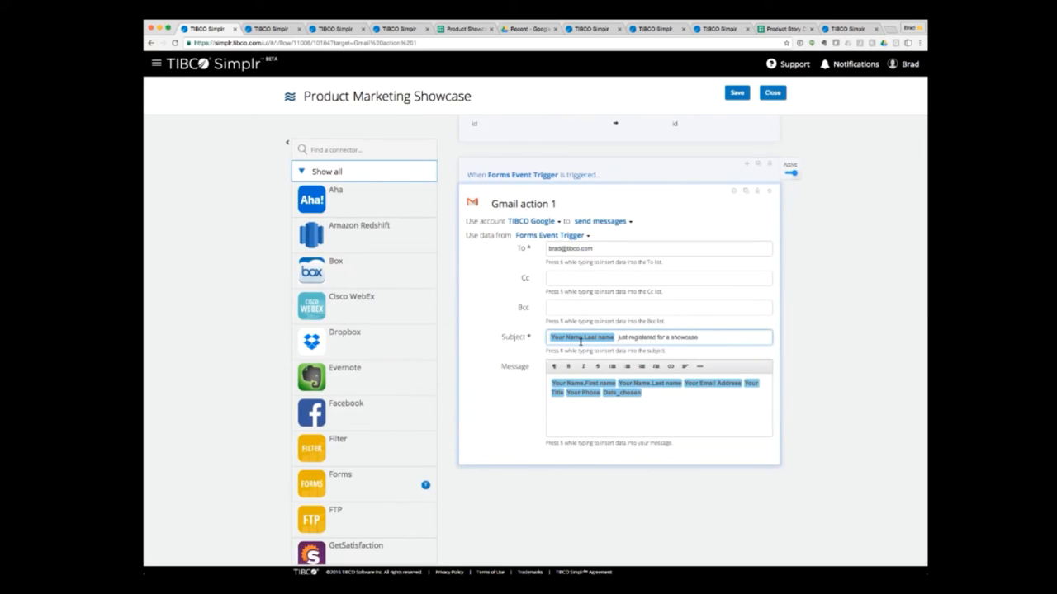
pyautogui.hotkey('shift', '4')
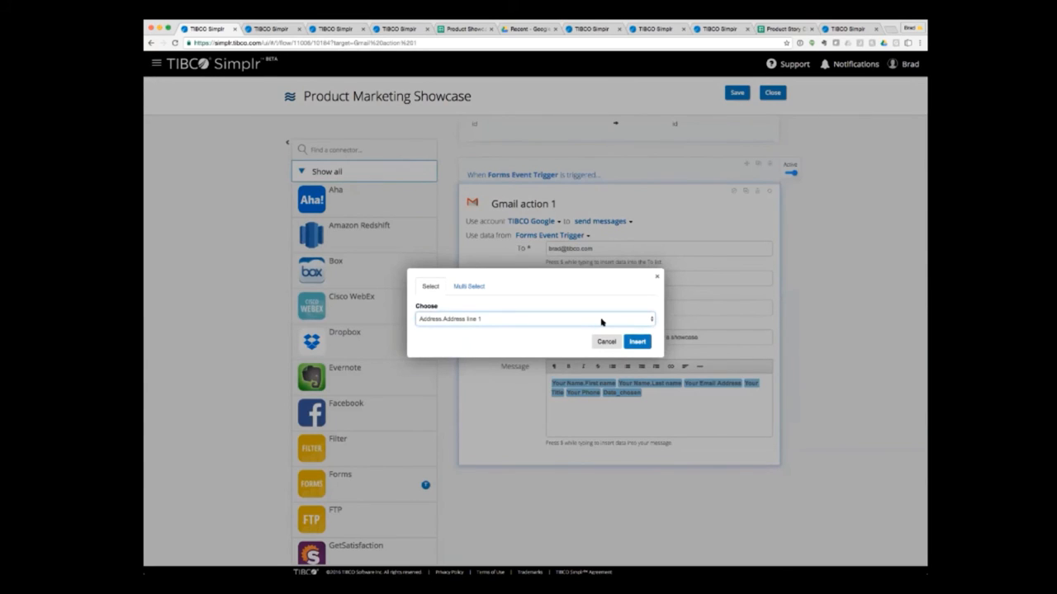
pyautogui.click(590, 425)
pyautogui.click(636, 340)
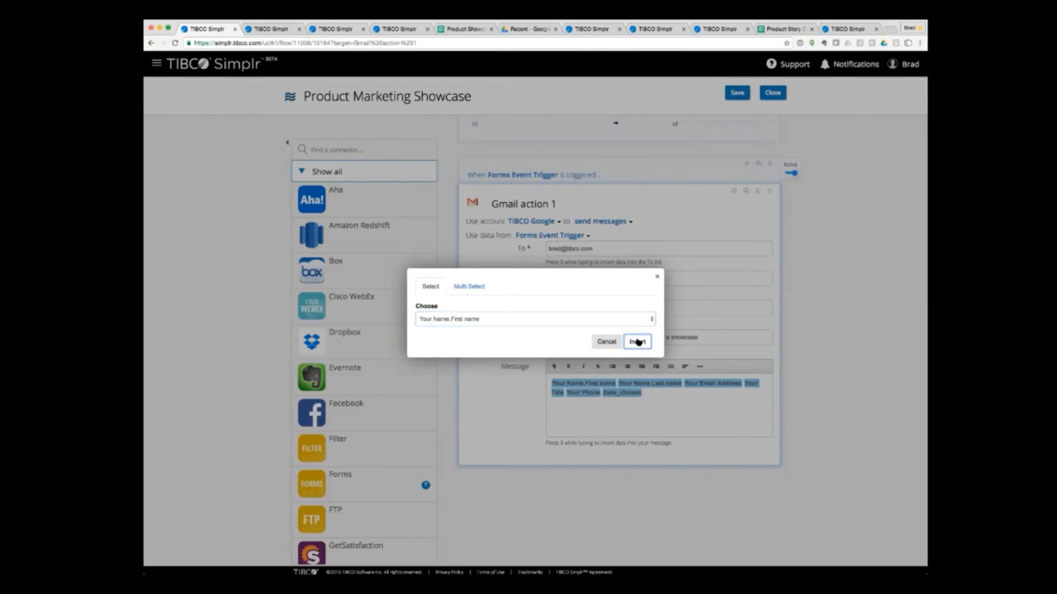